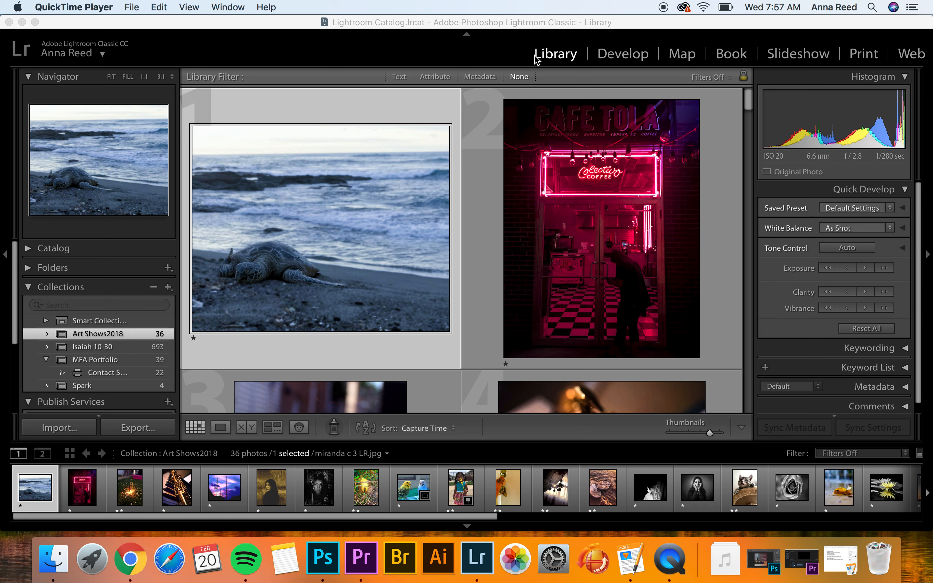
# Bring the Lightroom Classic window to the front
pyautogui.click(76, 431)
# Open the Import dialog and choose the Downloads folder as the source, showing 54 photos
pyautogui.click(75, 431)
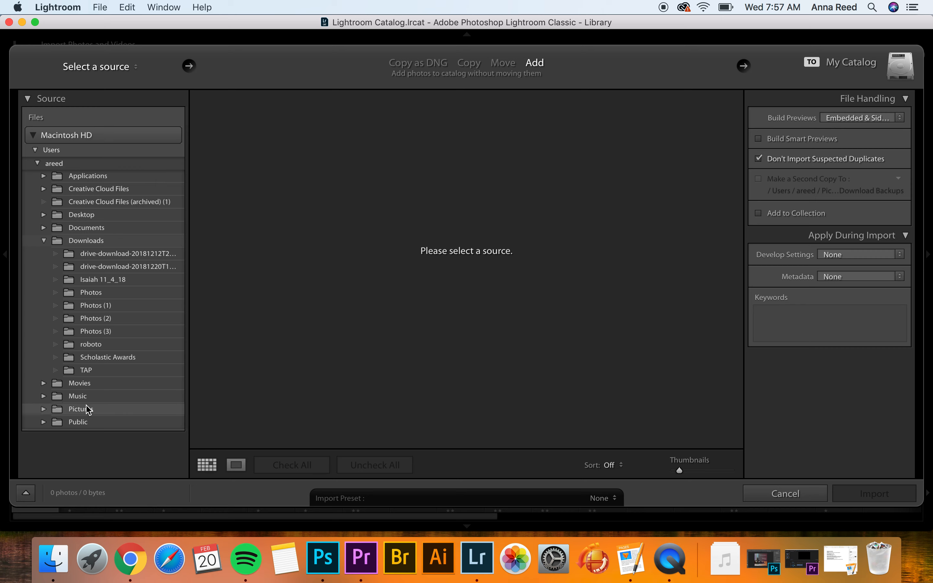
pyautogui.click(100, 244)
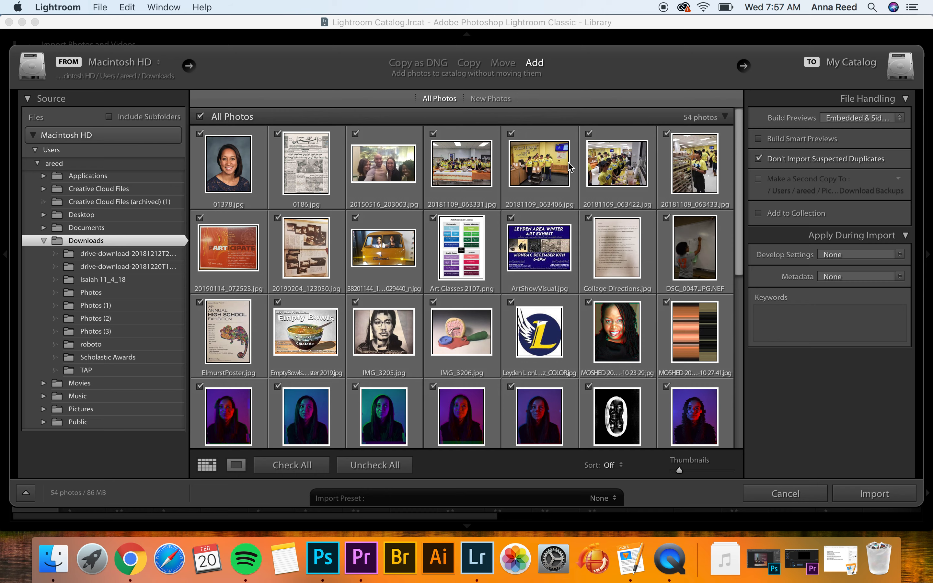
# Uncheck all photos, then check only the 13 MOSHED glitch portraits for import
pyautogui.click(391, 465)
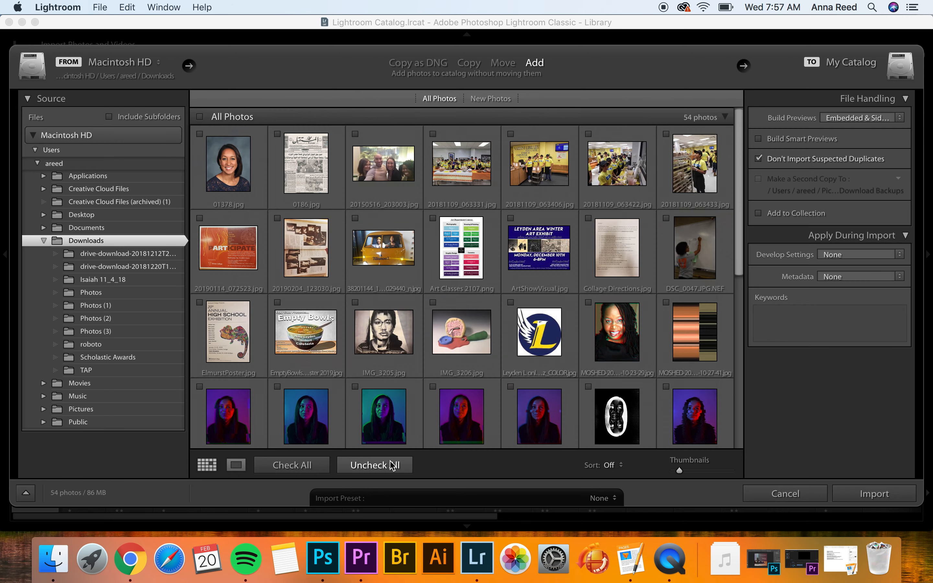
pyautogui.scroll(-3, 455, 355)
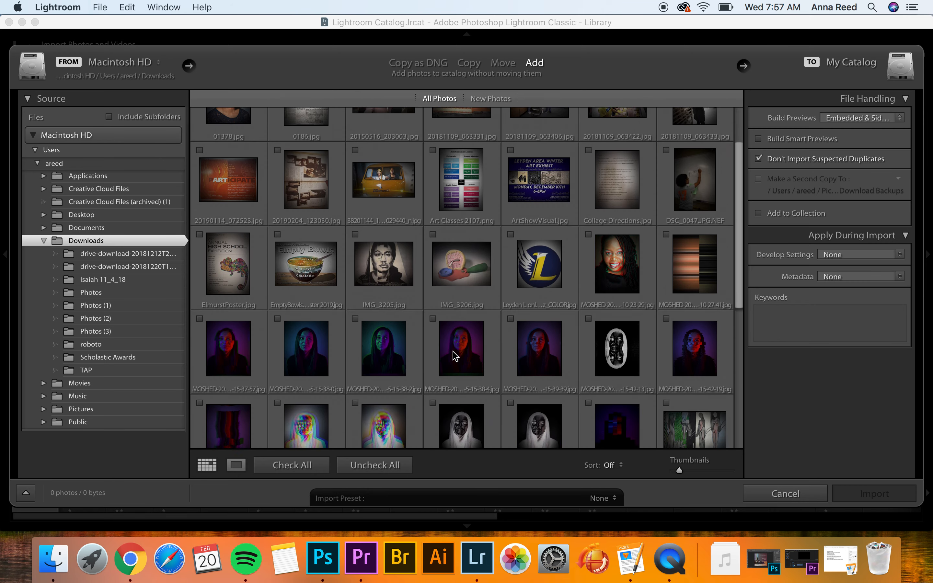
pyautogui.click(208, 324)
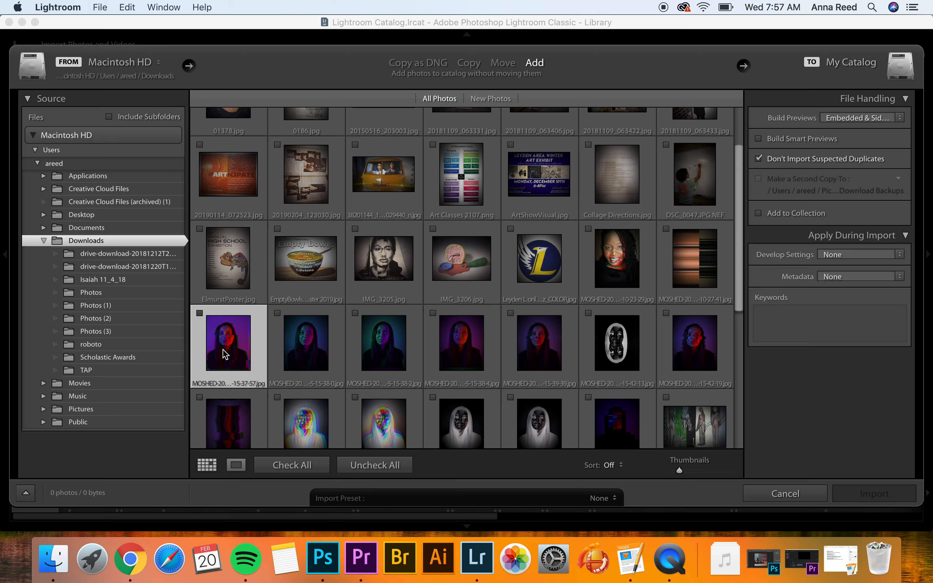
pyautogui.click(201, 314)
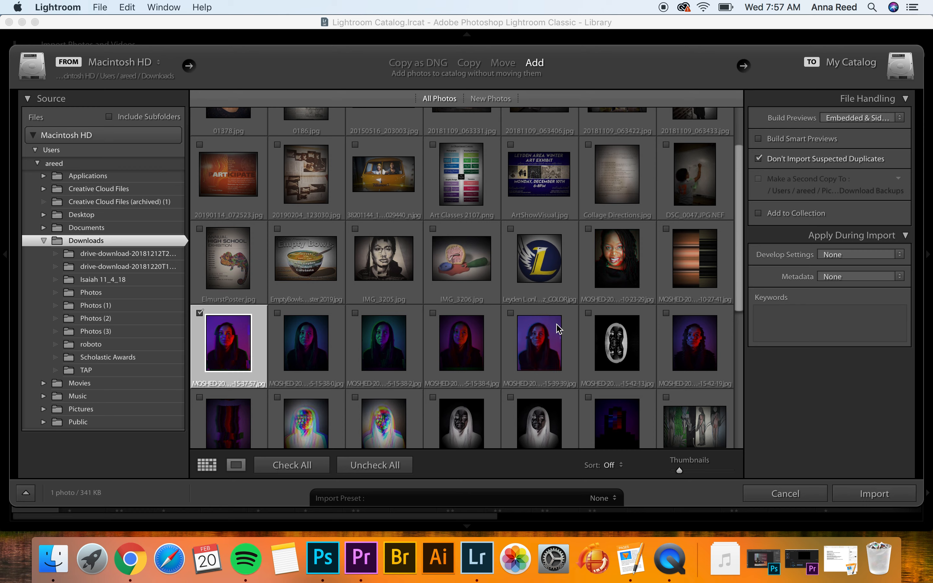
pyautogui.keyDown('shift'); pyautogui.click(529, 313); pyautogui.keyUp('shift')
pyautogui.click(510, 313)
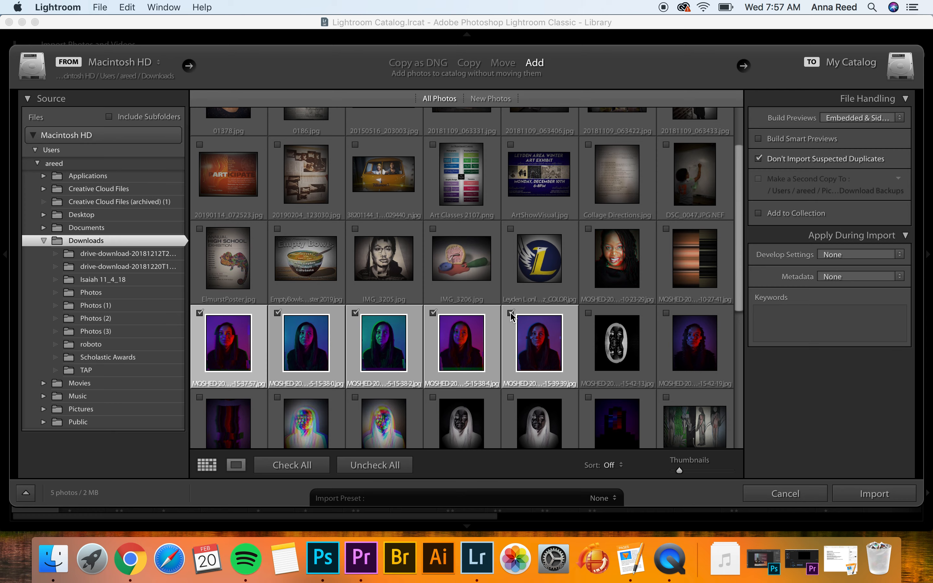
pyautogui.scroll(-3, 551, 341)
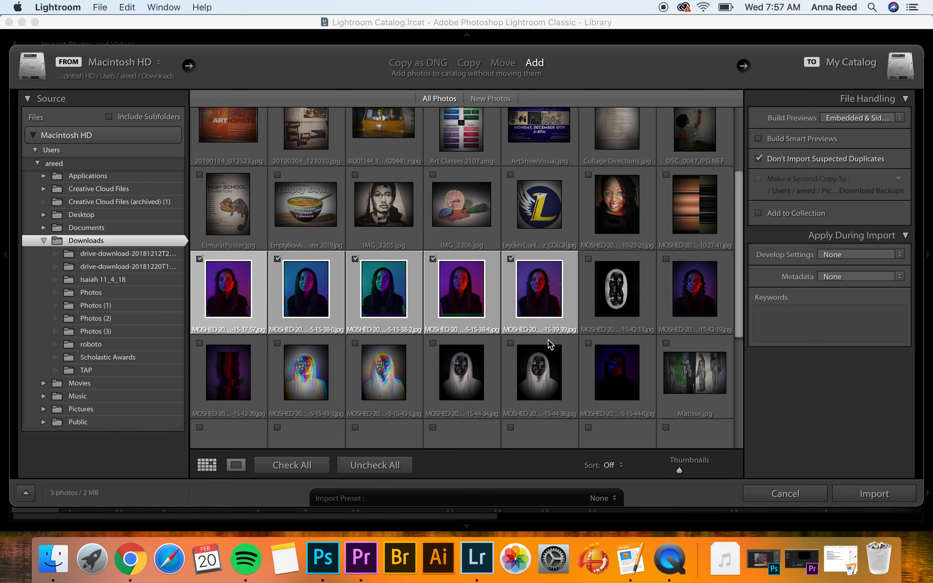
pyautogui.scroll(-2, 550, 343)
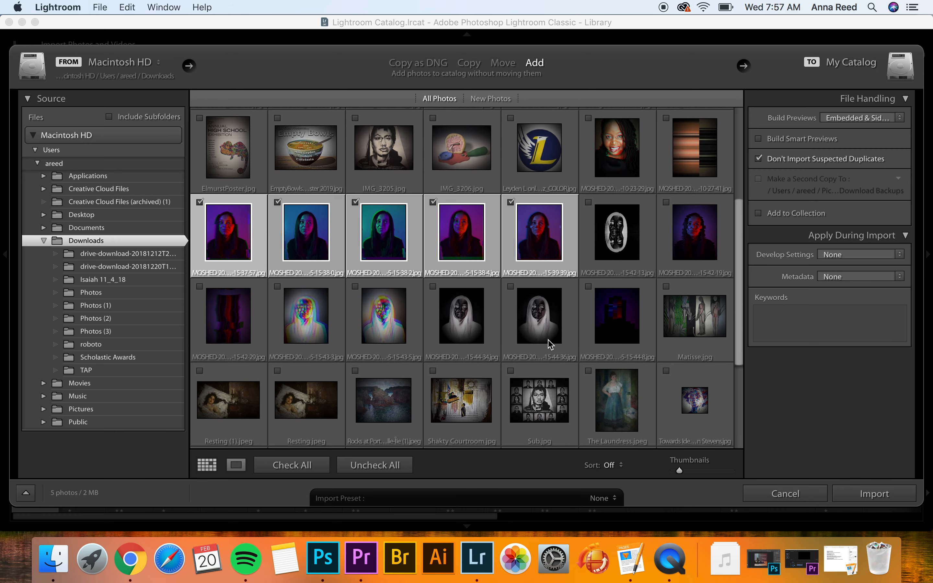
pyautogui.keyDown('shift'); pyautogui.click(637, 330); pyautogui.keyUp('shift')
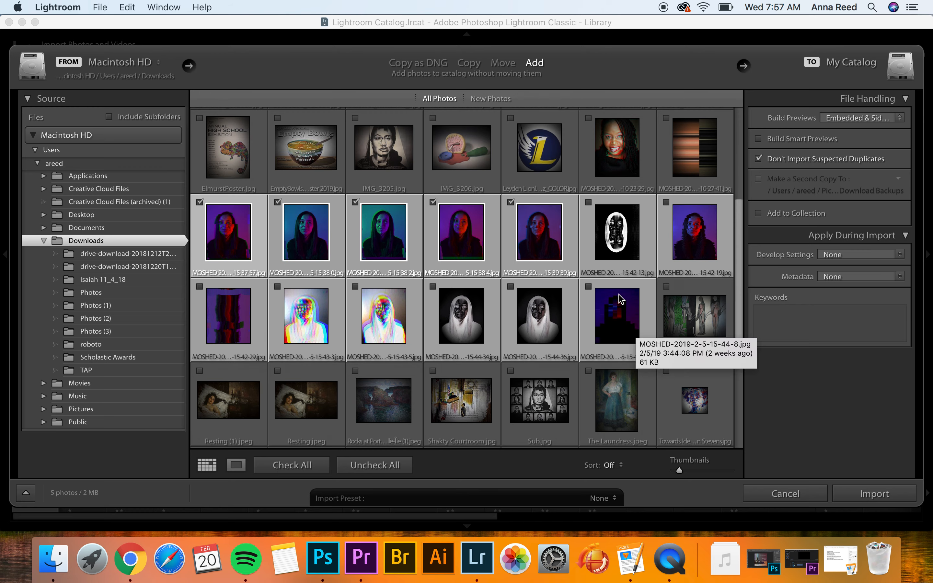
pyautogui.click(588, 287)
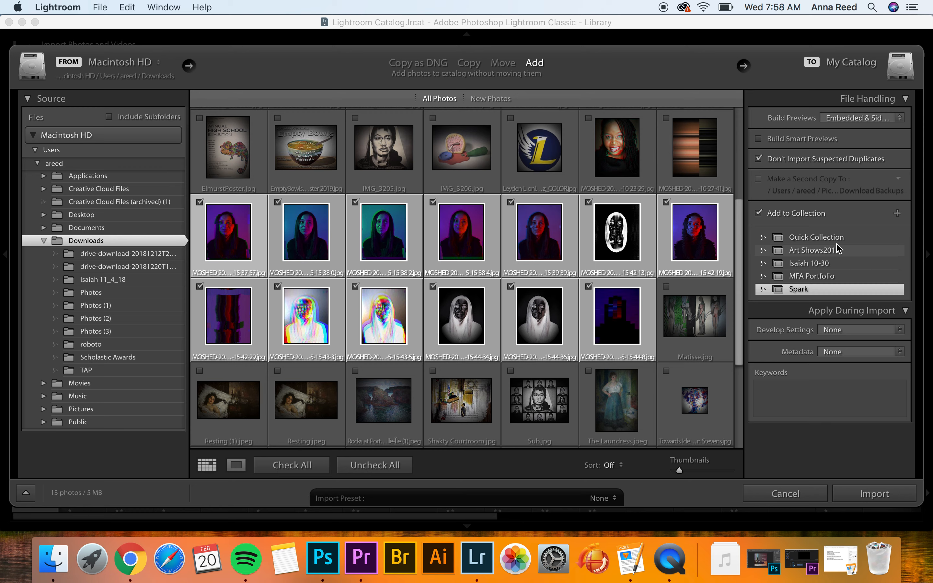
# Create a new collection named 'Practice' and import the 13 checked portraits into it
pyautogui.click(898, 215)
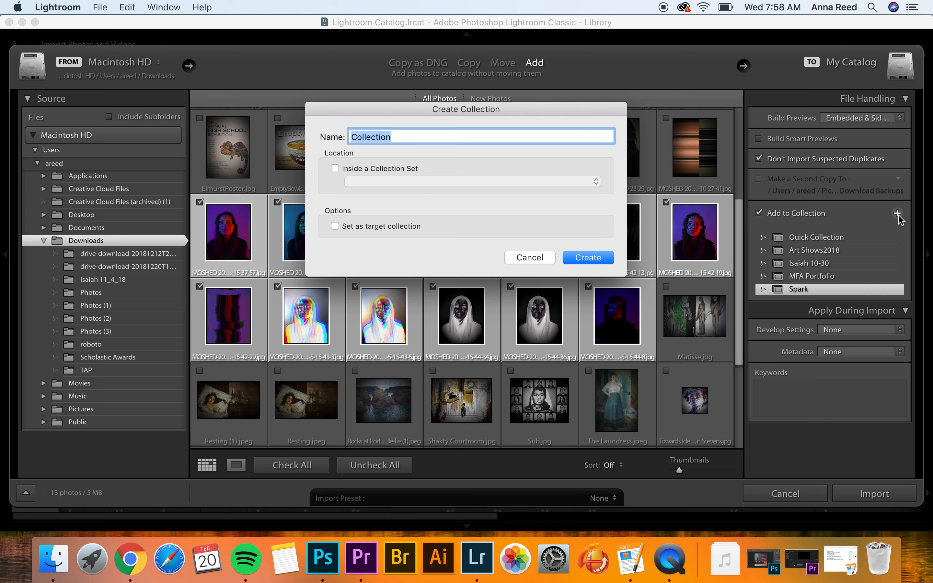
pyautogui.write('Practice')
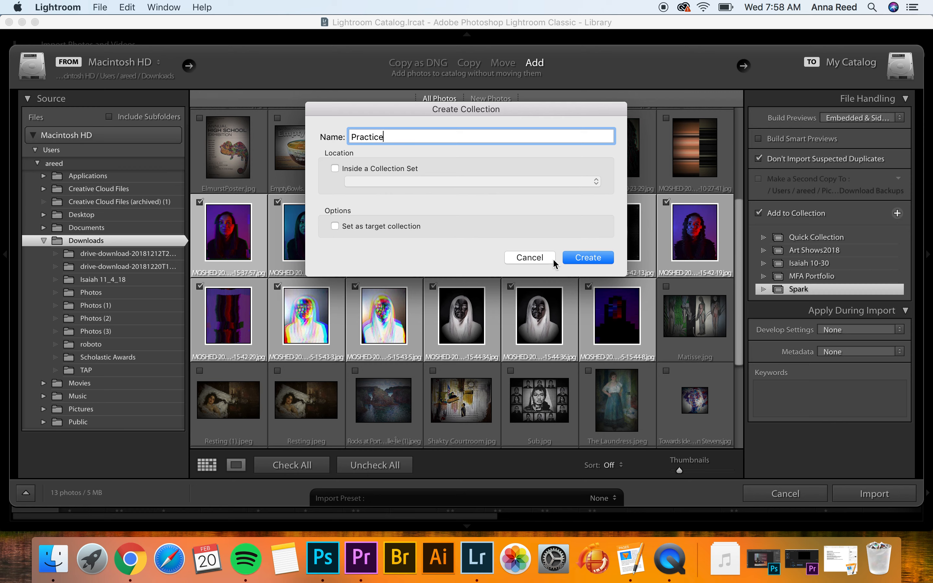
pyautogui.click(578, 258)
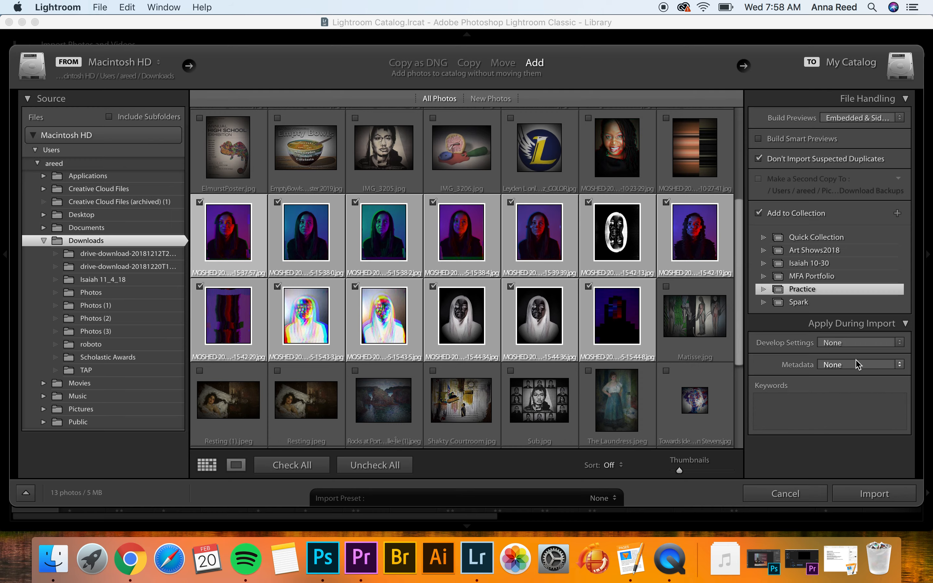
pyautogui.click(874, 494)
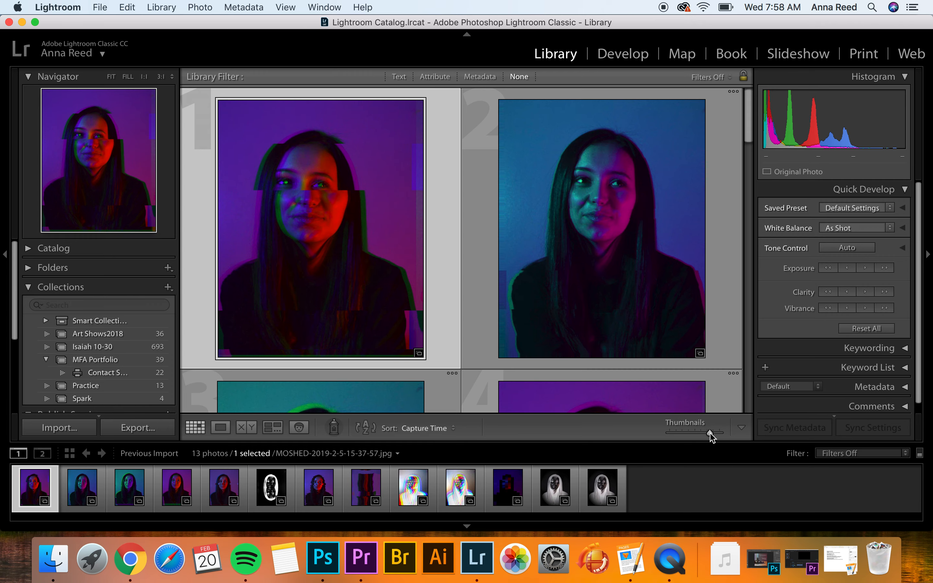
# Shrink the grid thumbnails, check the Practice collection's 13 photos, then open Art Shows2018
pyautogui.moveTo(710, 435); pyautogui.dragTo(688, 435)
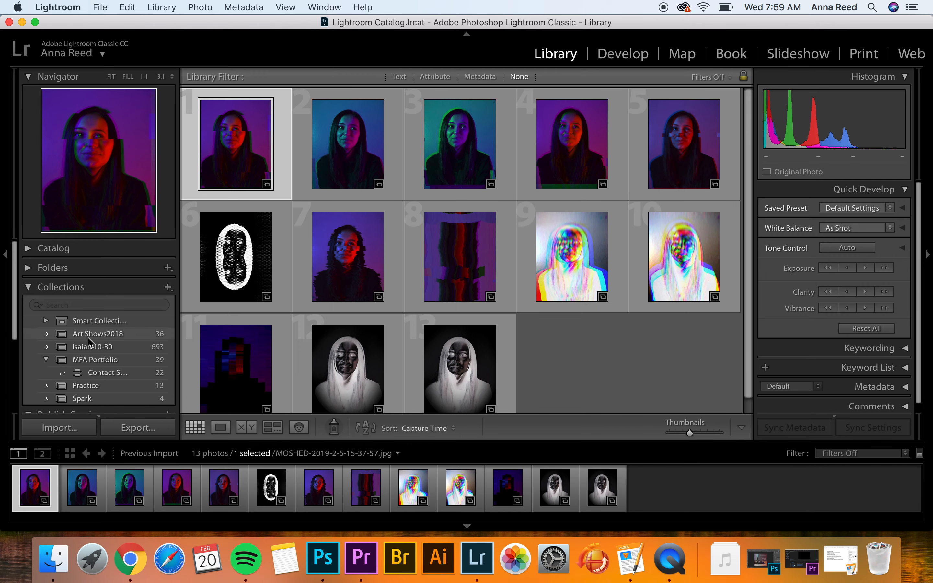
pyautogui.click(27, 287)
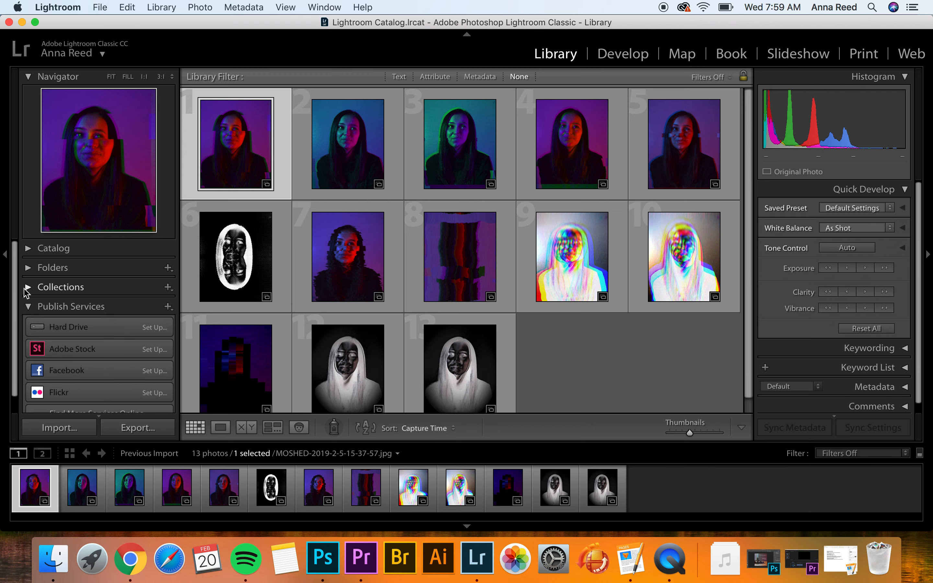
pyautogui.click(28, 289)
pyautogui.scroll(-2, 93, 362)
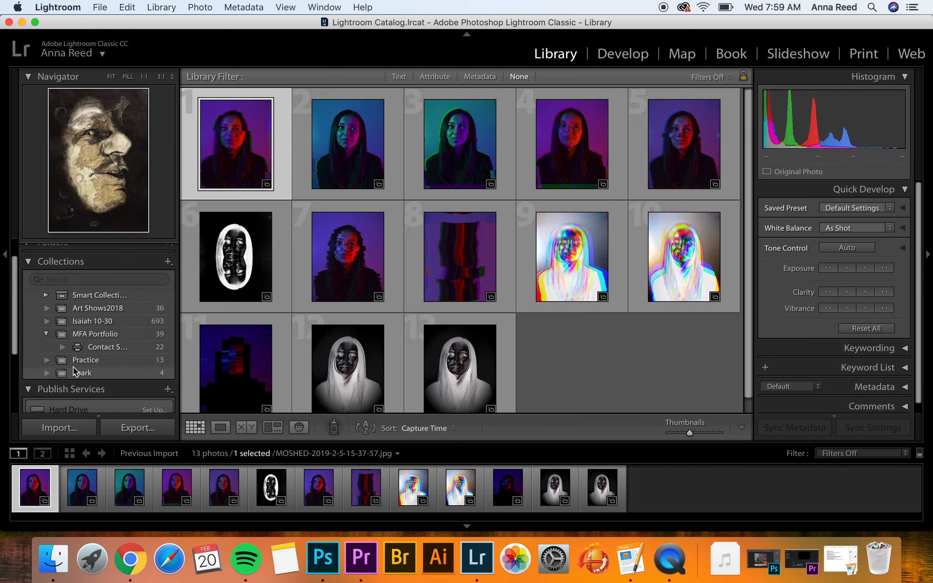
pyautogui.click(156, 361)
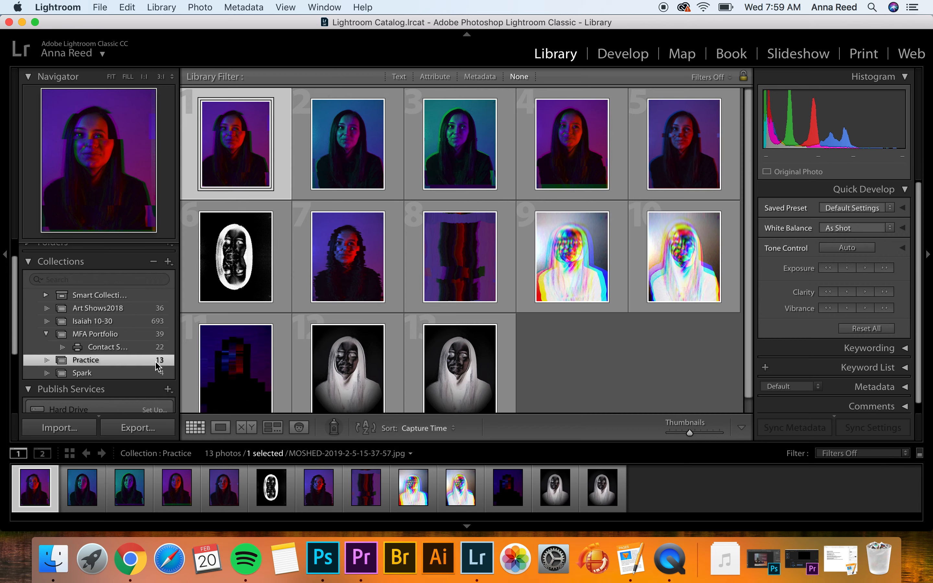
pyautogui.scroll(2, 112, 319)
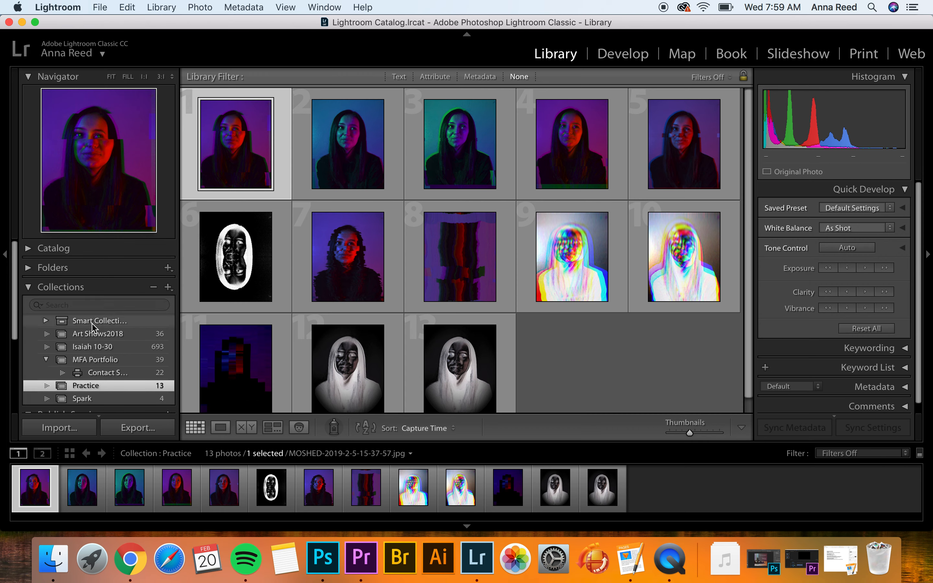
pyautogui.click(95, 334)
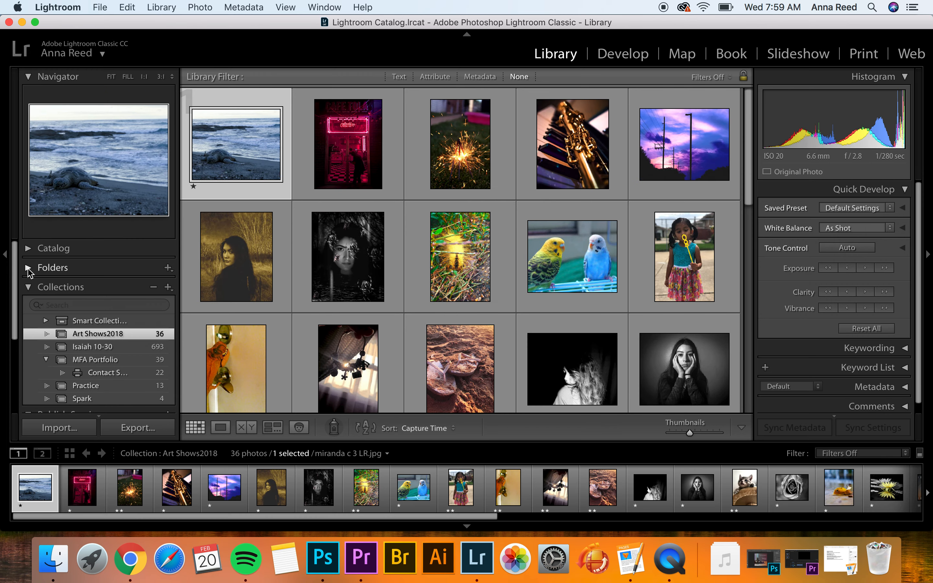
# Browse the Folders and Catalog panels, view All Photographs, then open the Practice collection
pyautogui.click(28, 271)
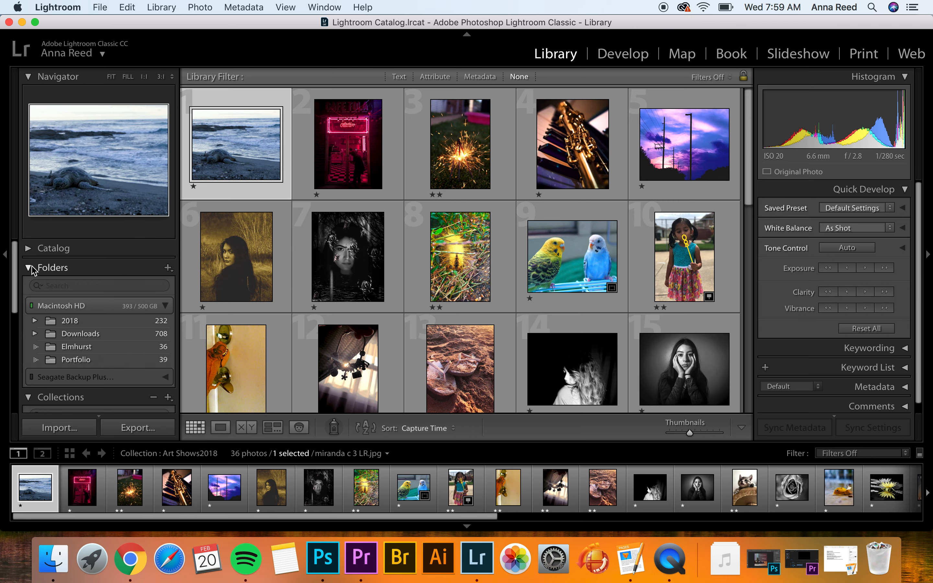
pyautogui.click(28, 267)
pyautogui.click(29, 249)
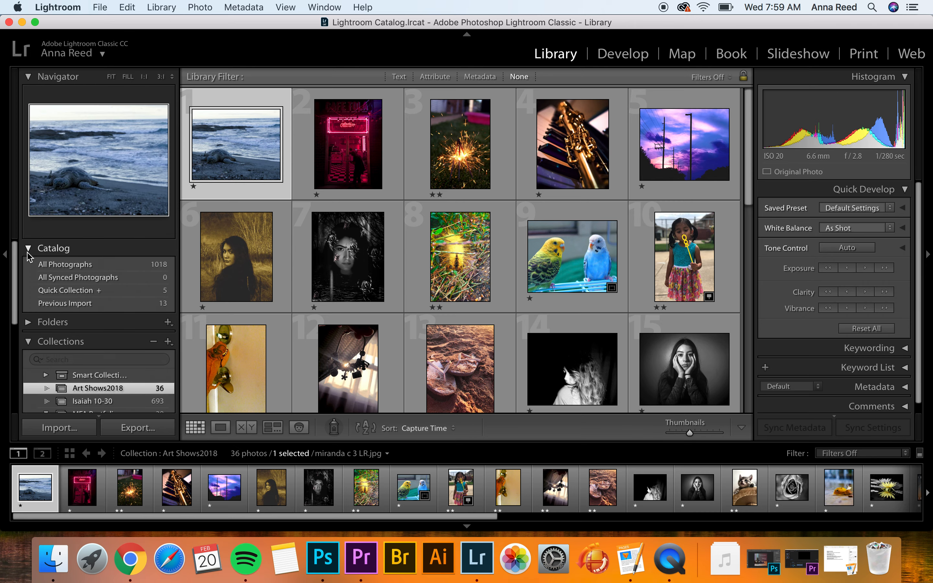
pyautogui.click(67, 265)
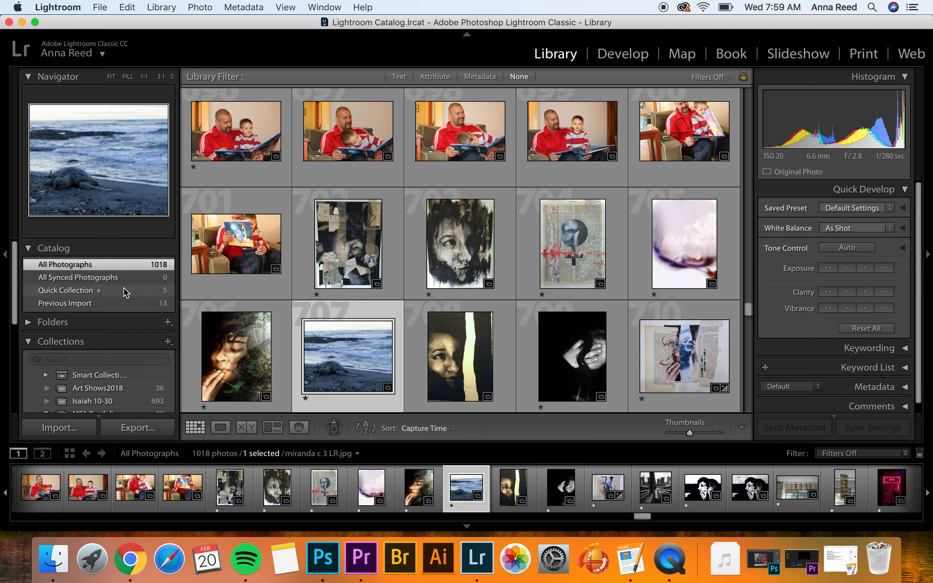
pyautogui.scroll(-4, 86, 362)
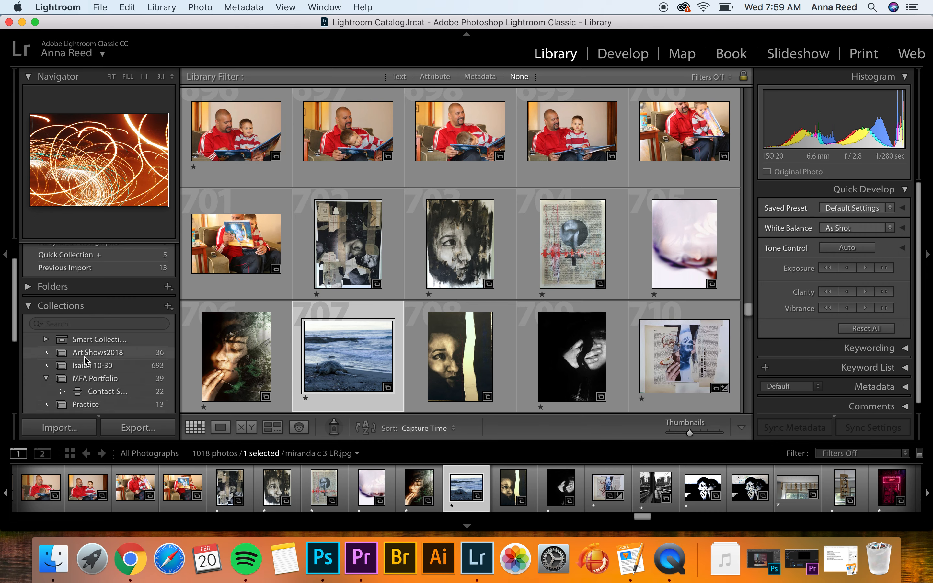
pyautogui.click(88, 381)
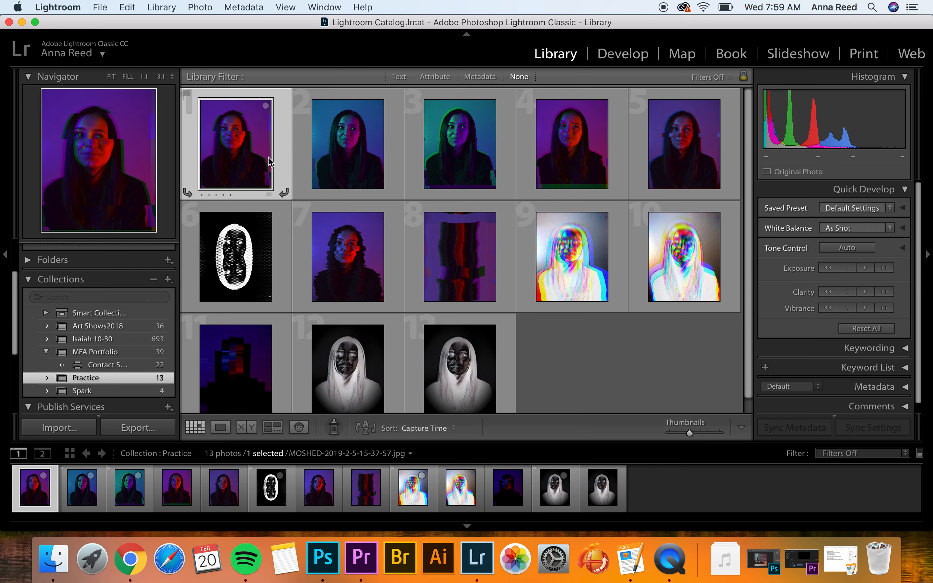
# Step through the Practice portraits to review them, returning to the first
pyautogui.press('Right')
pyautogui.press('Right')
pyautogui.press('Right')
pyautogui.press('Right')
pyautogui.press('Right')
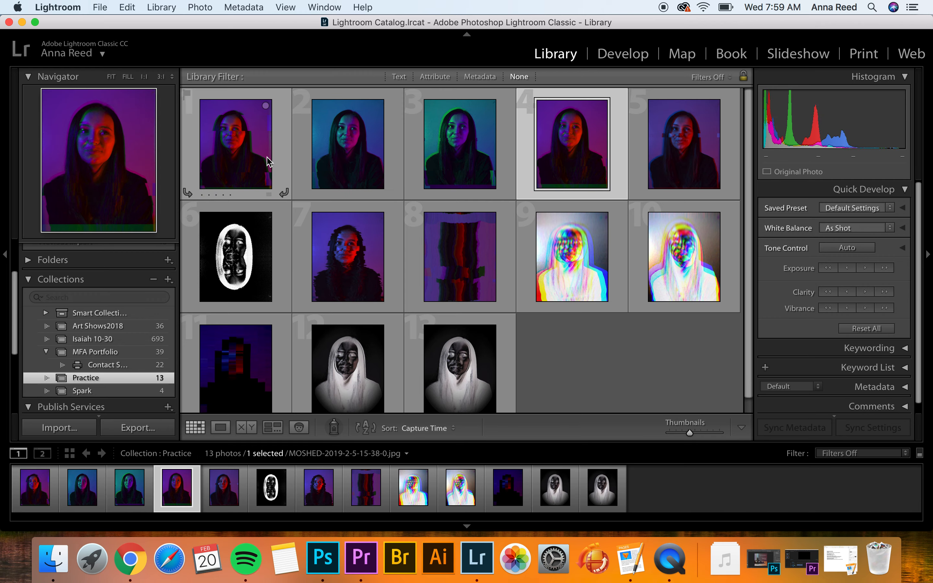
pyautogui.press('Right')
pyautogui.press('Right')
pyautogui.press('Right')
pyautogui.press('Right')
pyautogui.press('Right')
pyautogui.press('Right')
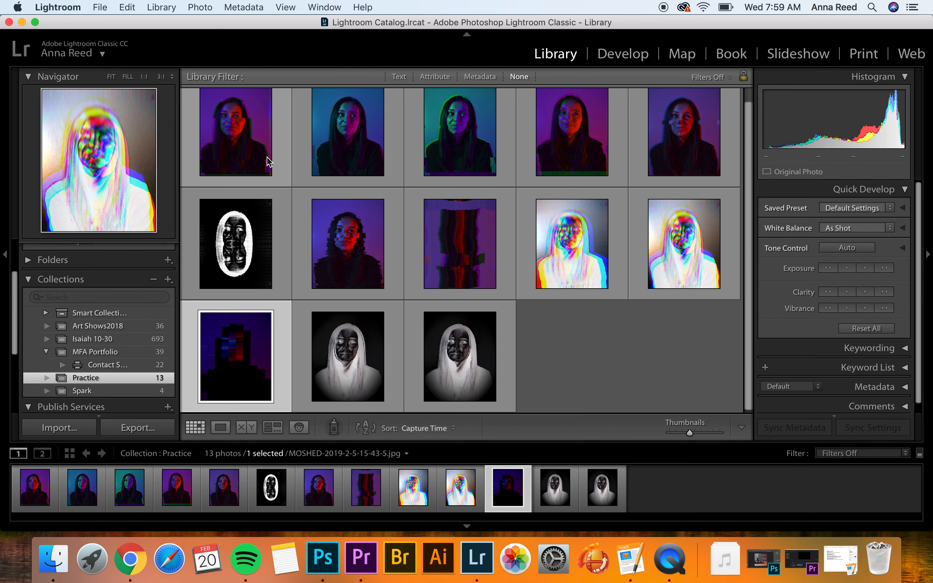
pyautogui.press('Right')
pyautogui.press('Left')
pyautogui.press('Left')
pyautogui.press('Left')
pyautogui.press('Left')
pyautogui.press('Left')
pyautogui.press('Left')
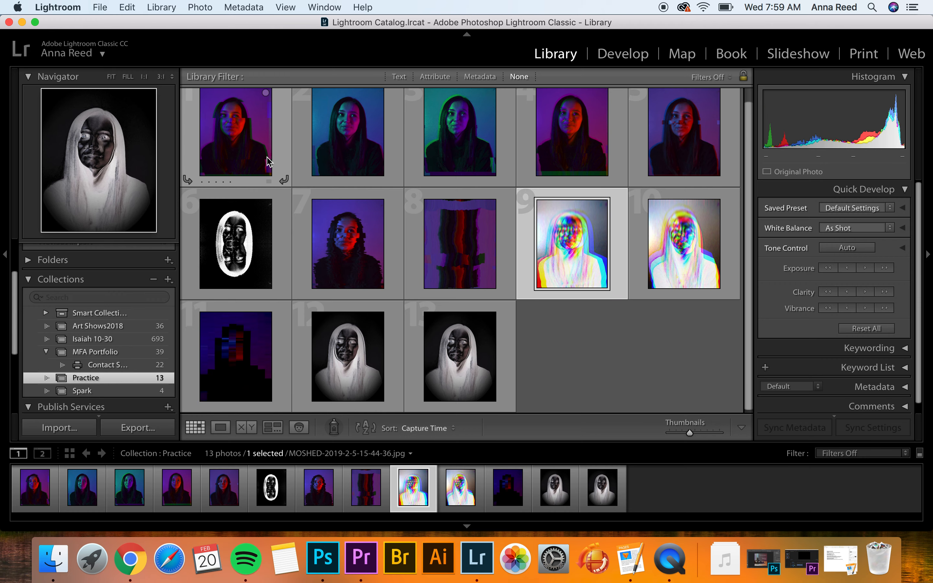
pyautogui.press('Left')
pyautogui.press('Left')
pyautogui.press('Left')
pyautogui.press('Left')
pyautogui.press('Left')
pyautogui.press('Left')
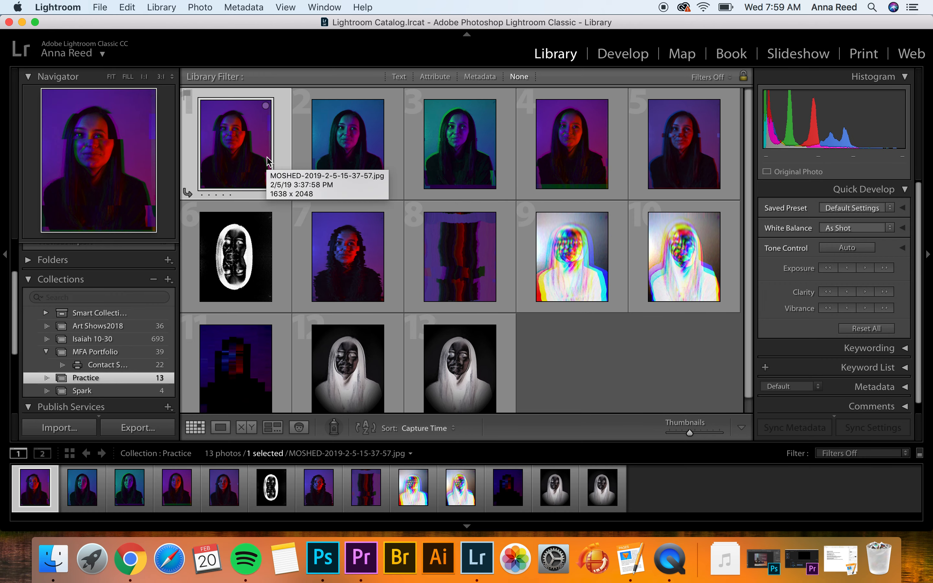
# Give photos 1, 3, 5 and 6 a one-star rating
pyautogui.press('1')
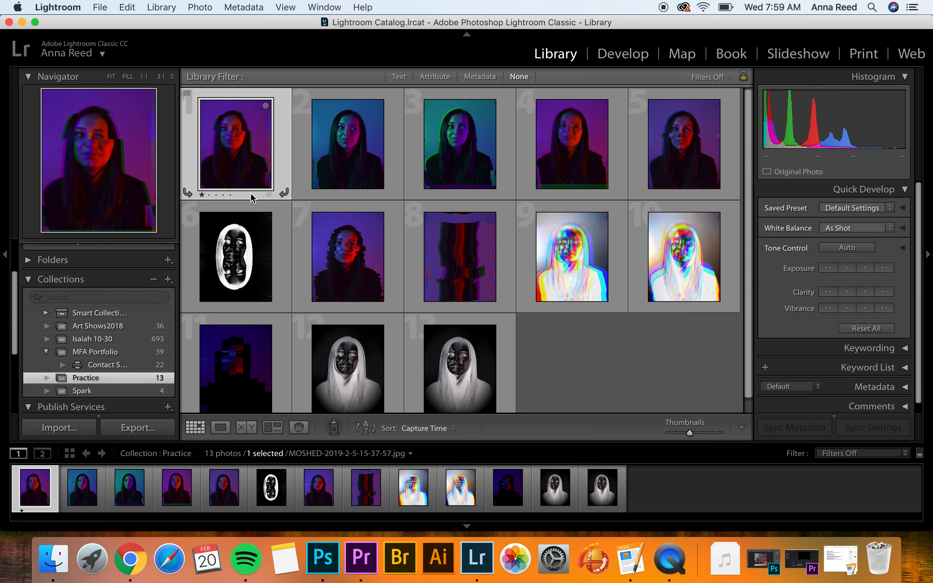
pyautogui.press('Right')
pyautogui.press('Right')
pyautogui.press('1')
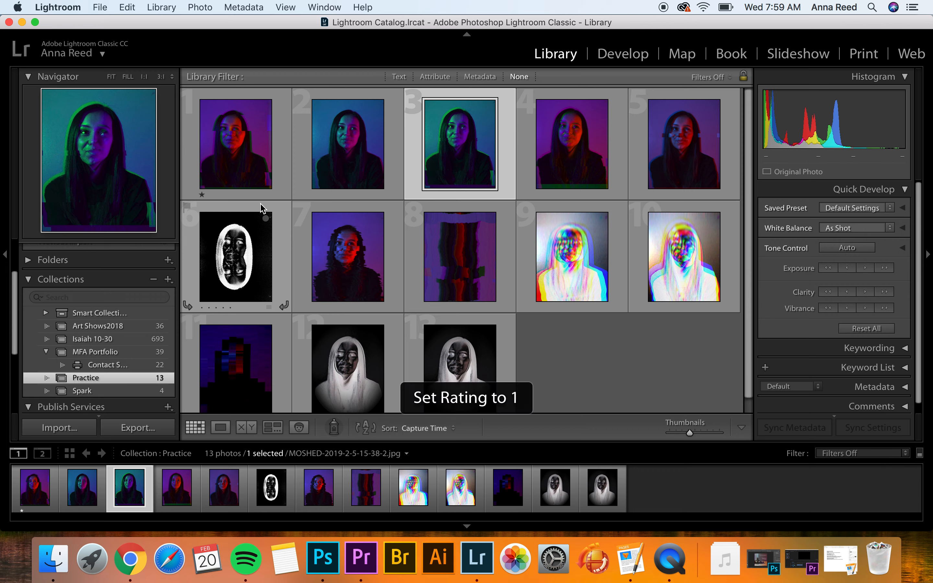
pyautogui.press('Right')
pyautogui.press('Right')
pyautogui.press('1')
pyautogui.press('Right')
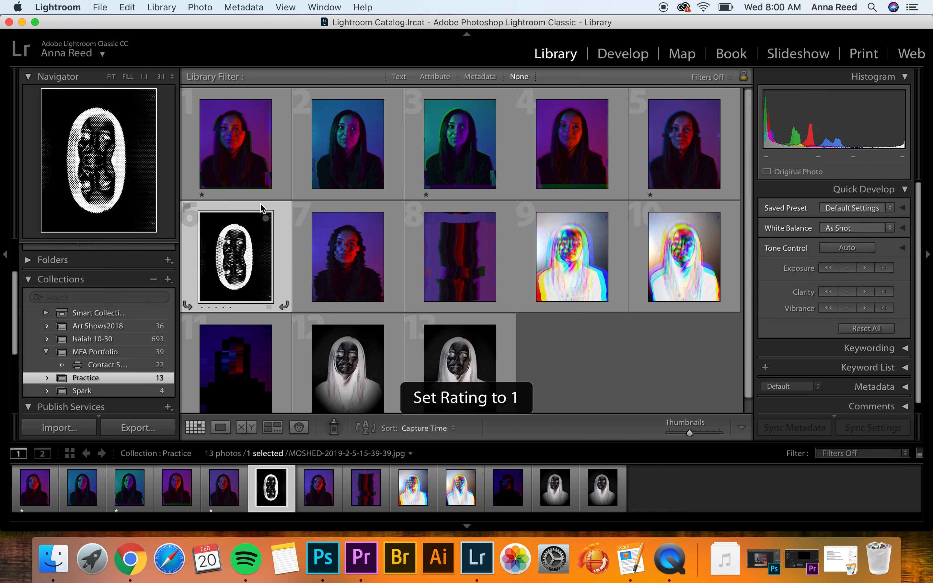
pyautogui.press('1')
pyautogui.press('Right')
pyautogui.press('Right')
# Give photos 8, 9, 12 and 13 a one-star rating
pyautogui.press('Right')
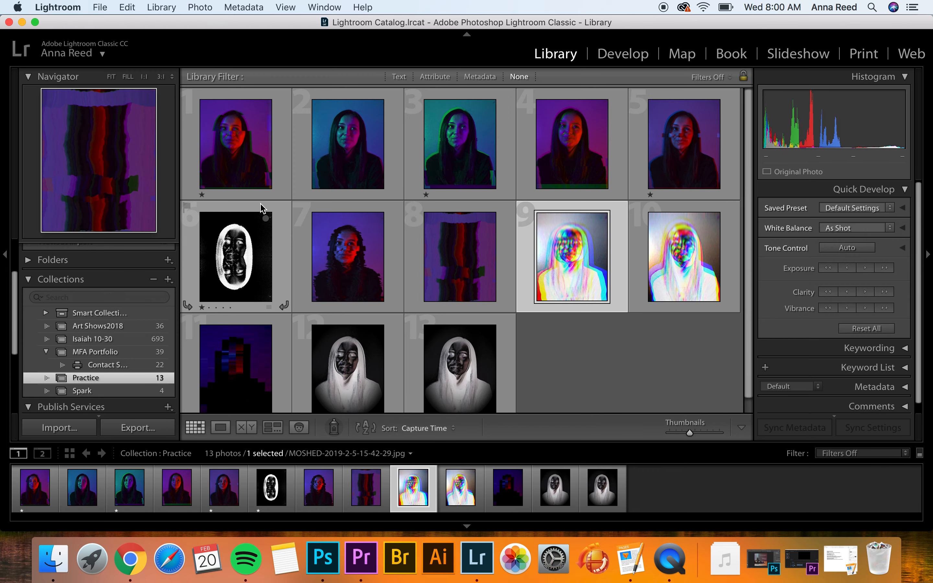
pyautogui.press('1')
pyautogui.press('Left')
pyautogui.press('1')
pyautogui.press('Right')
pyautogui.press('Right')
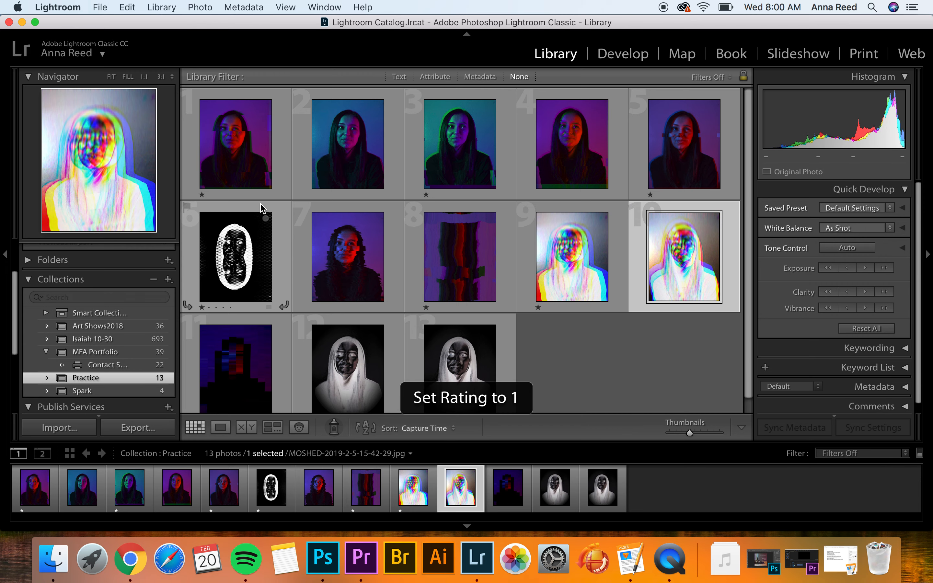
pyautogui.press('Right')
pyautogui.press('Right')
pyautogui.press('Right')
pyautogui.press('1')
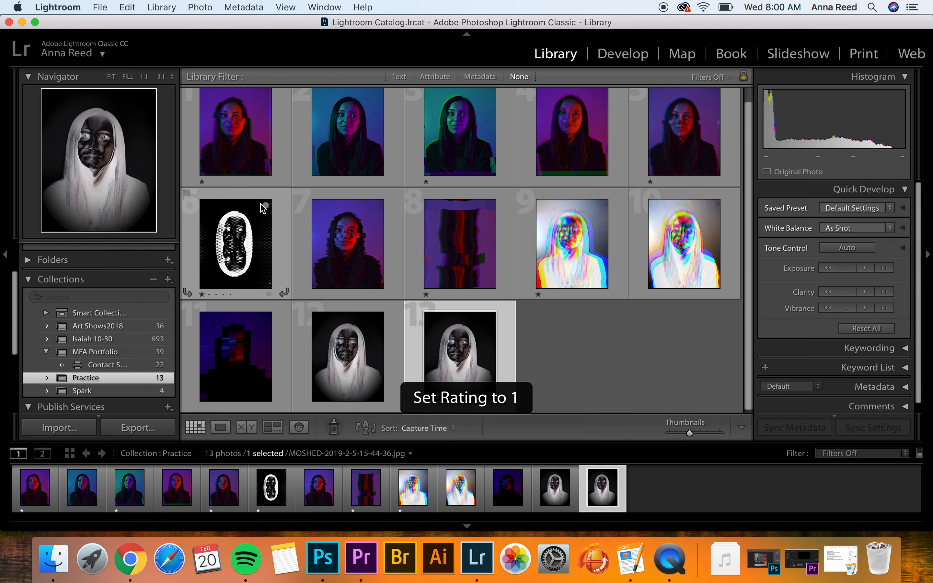
pyautogui.press('Left')
pyautogui.press('1')
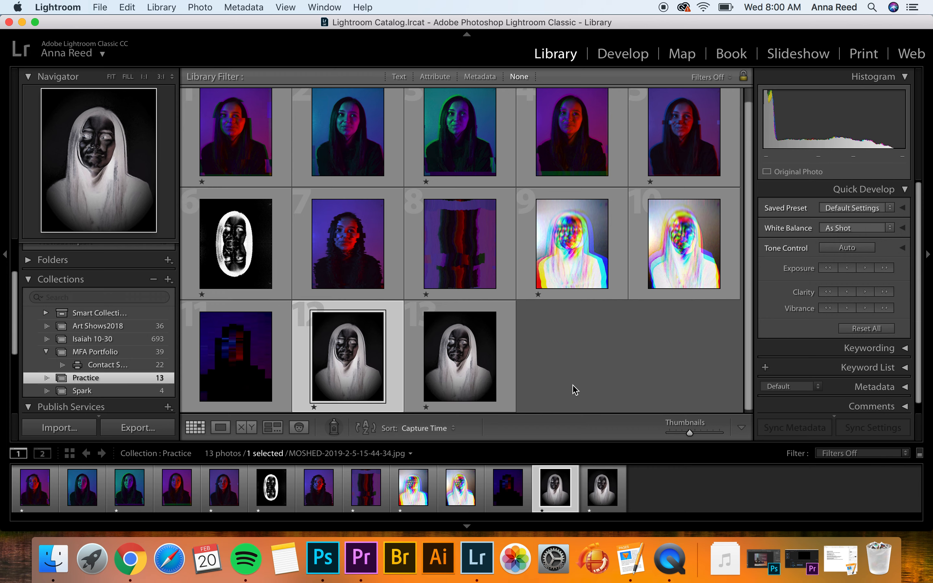
# Filter the grid to rated photos only and select the first rated portrait
pyautogui.click(906, 455)
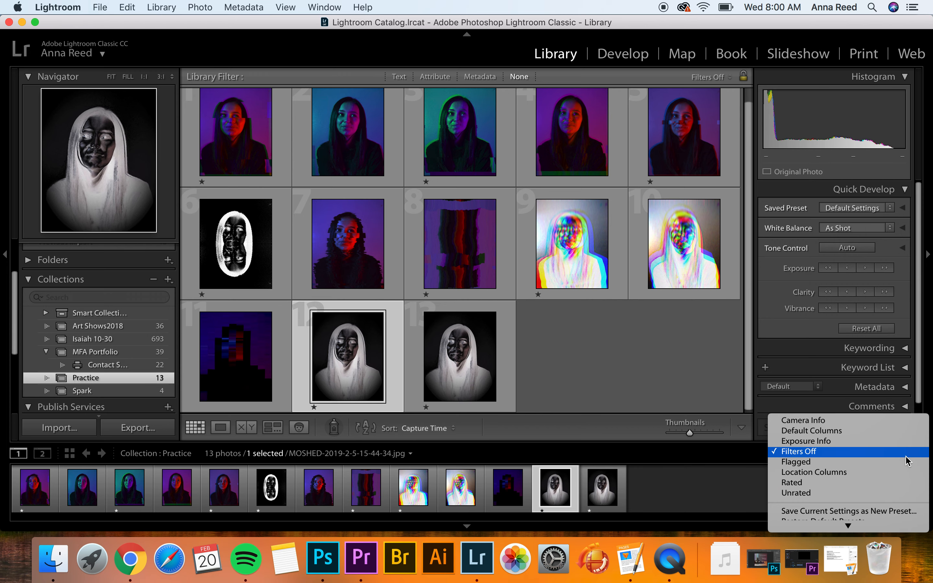
pyautogui.click(837, 482)
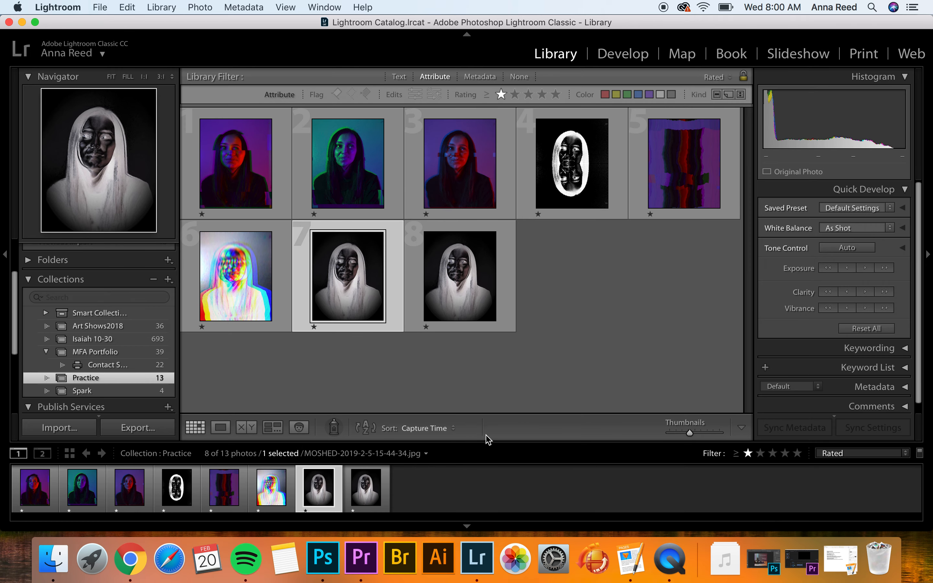
pyautogui.click(247, 208)
pyautogui.press('Right')
pyautogui.press('Right')
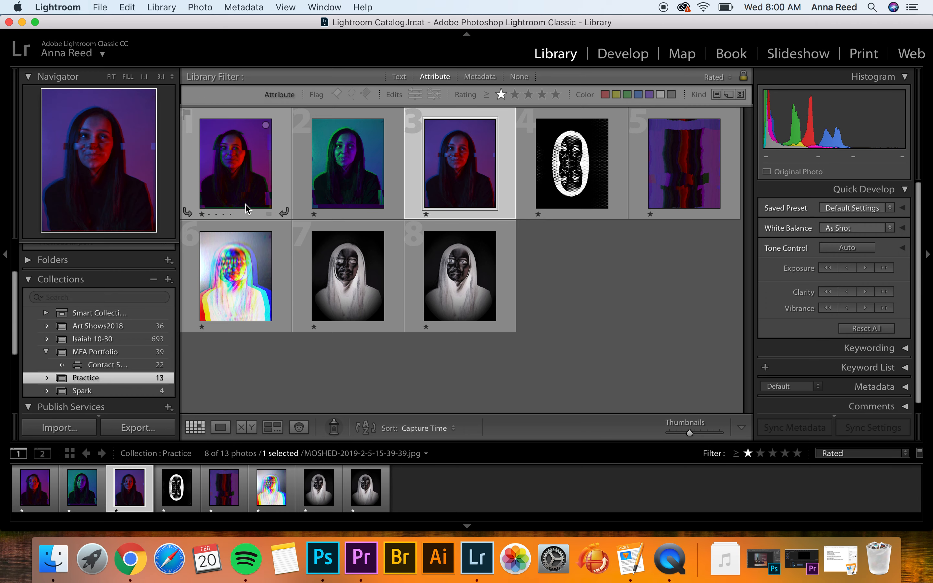
pyautogui.press('Left')
pyautogui.press('Left')
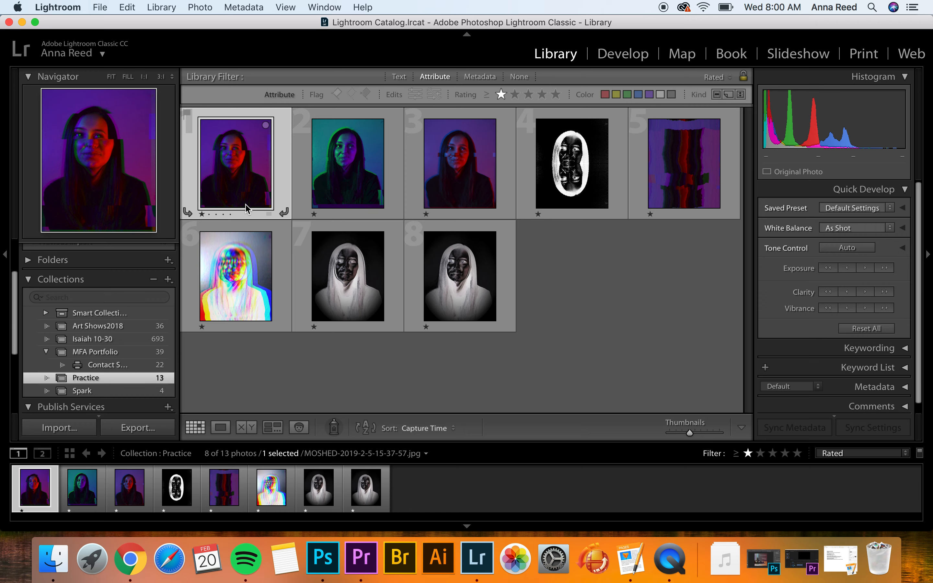
# Raise photos 1 and 2 to two stars, leaving photo 3 at one star
pyautogui.press('2')
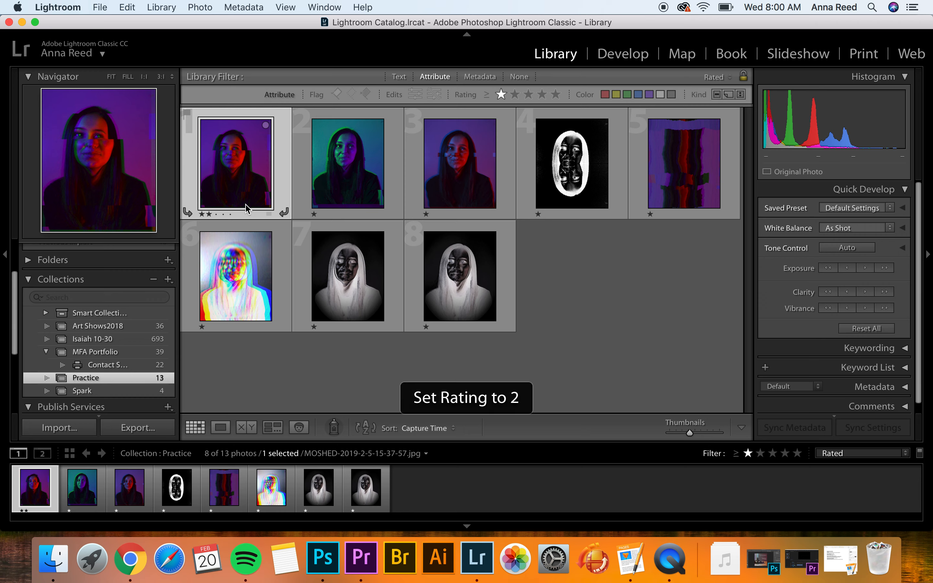
pyautogui.press('Right')
pyautogui.press('2')
pyautogui.press('Right')
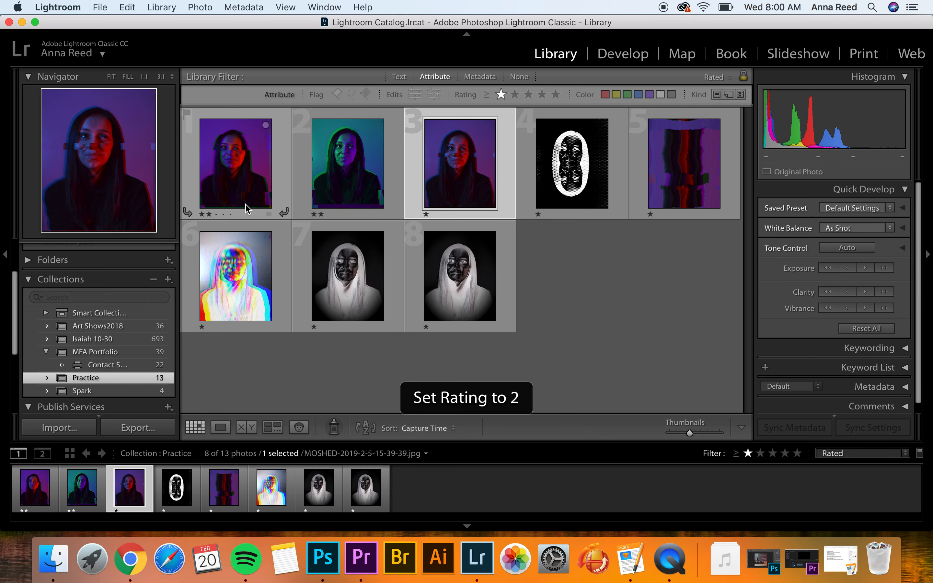
pyautogui.press('2')
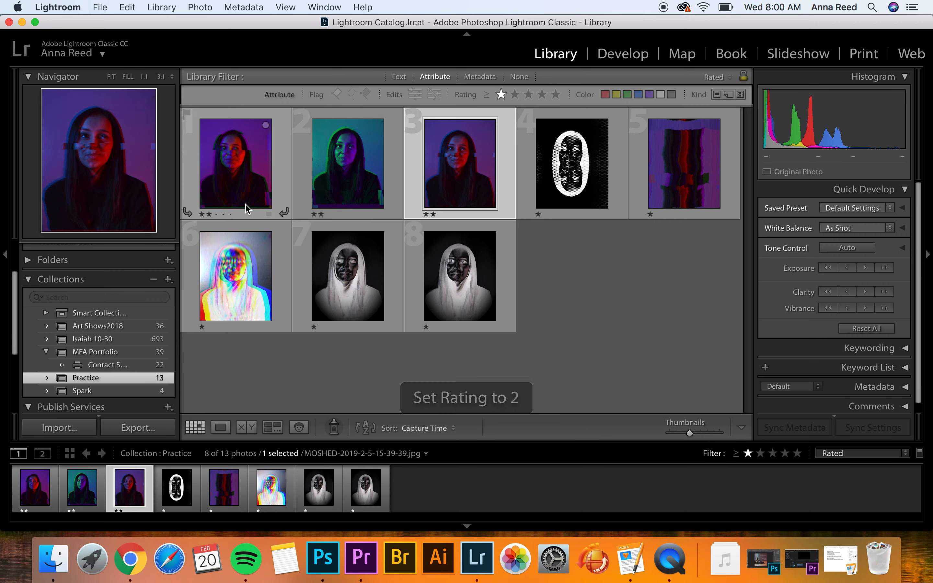
pyautogui.press('1')
# Raise photos 4 and 7 to two stars
pyautogui.press('Right')
pyautogui.press('2')
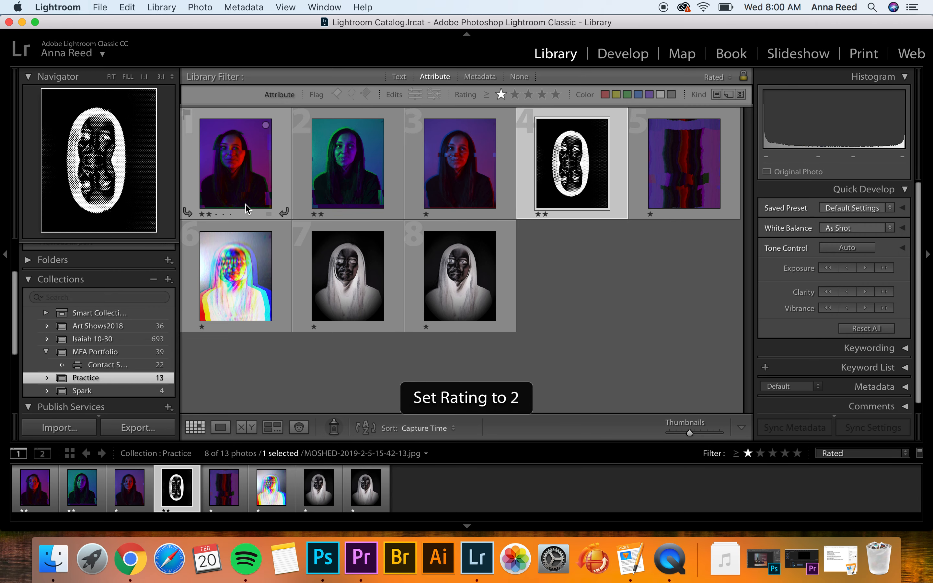
pyautogui.press('Right')
pyautogui.press('Right')
pyautogui.press('Right')
pyautogui.press('Right')
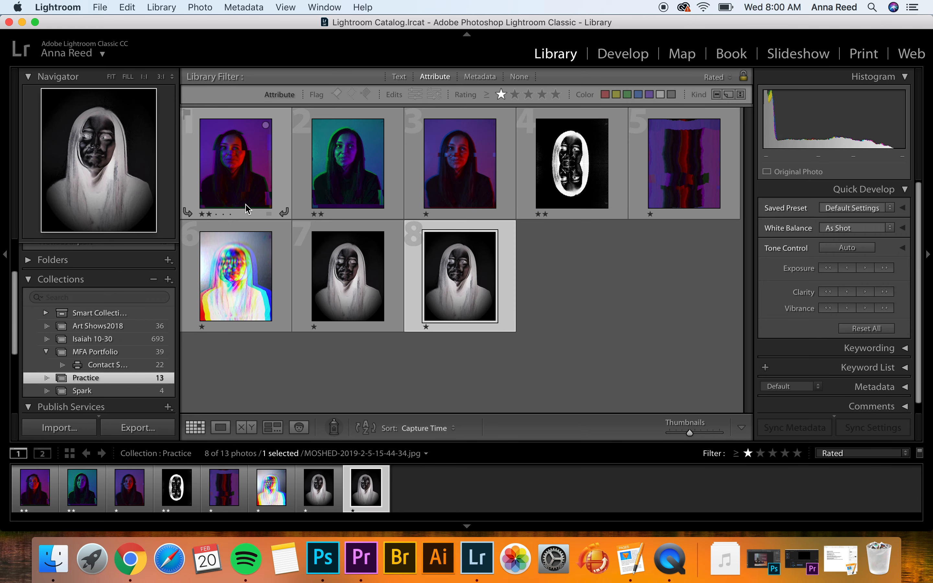
pyautogui.press('Left')
pyautogui.press('Right')
pyautogui.press('Left')
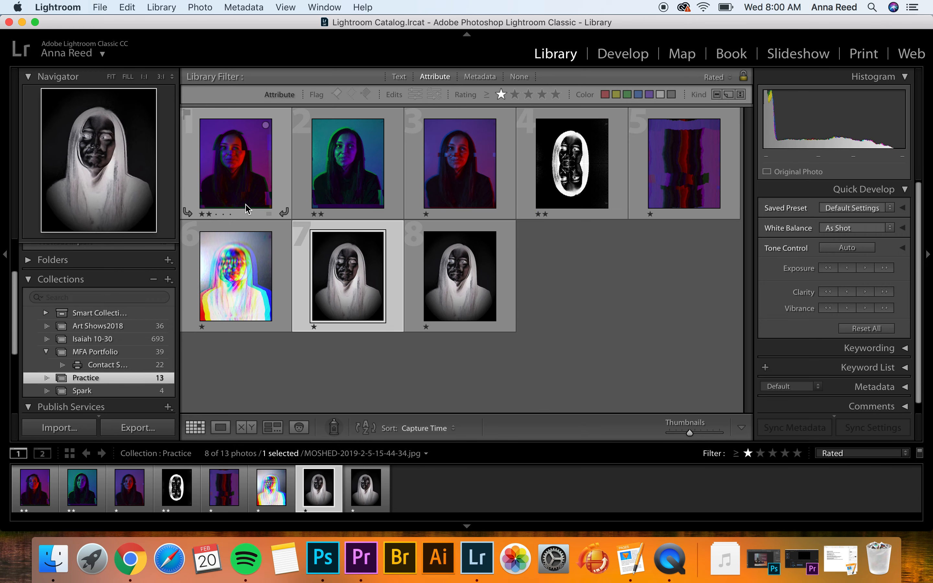
pyautogui.press('2')
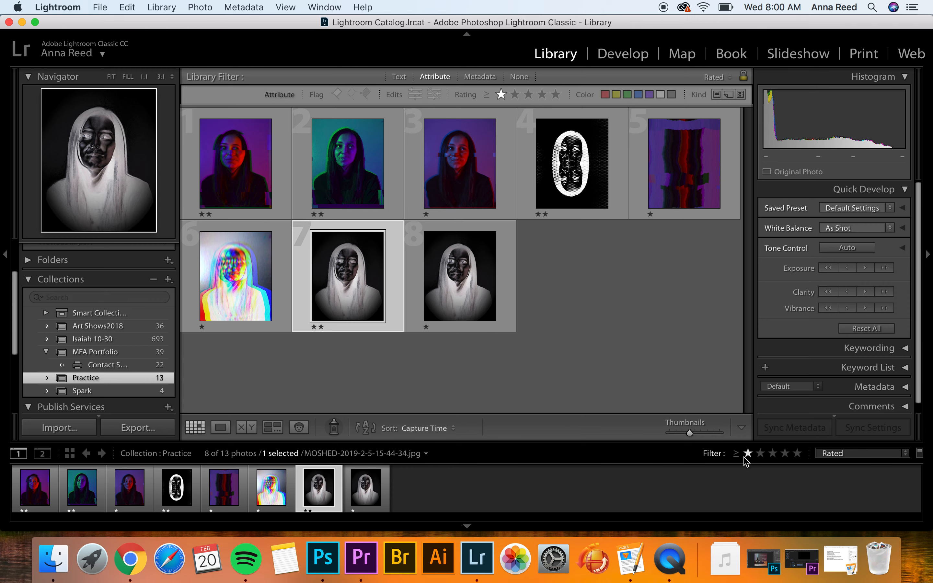
# Turn Filters Off, then set the Attribute rating filter to two stars or higher
pyautogui.click(761, 454)
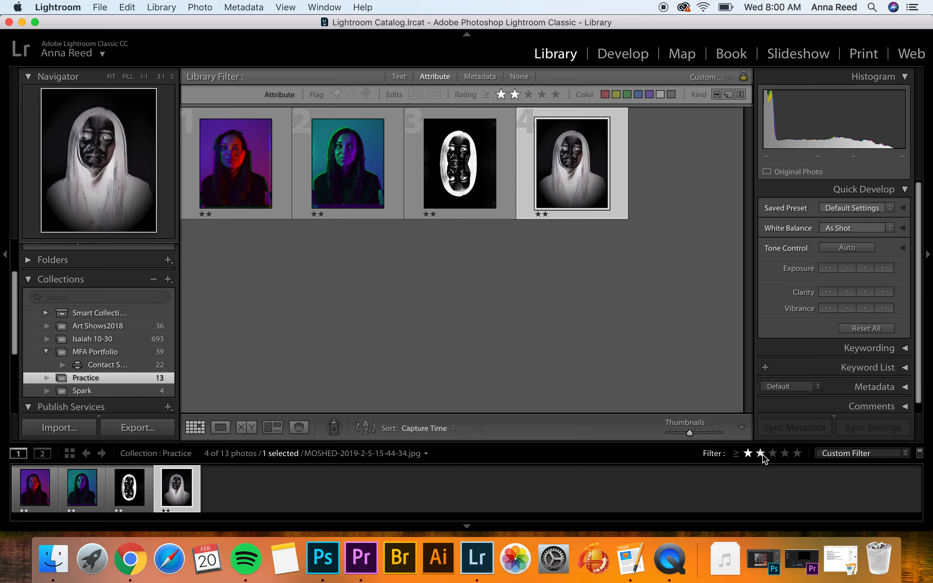
pyautogui.click(906, 454)
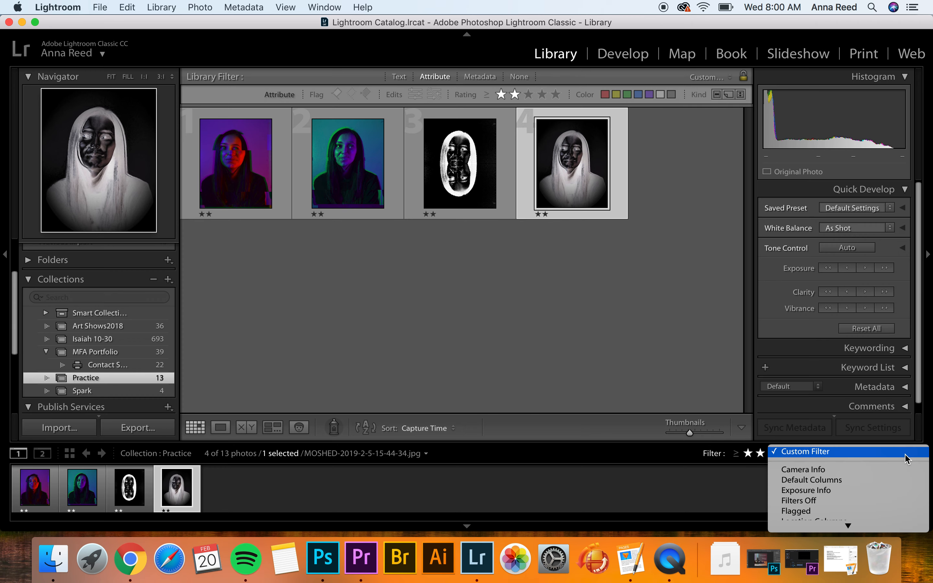
pyautogui.click(844, 501)
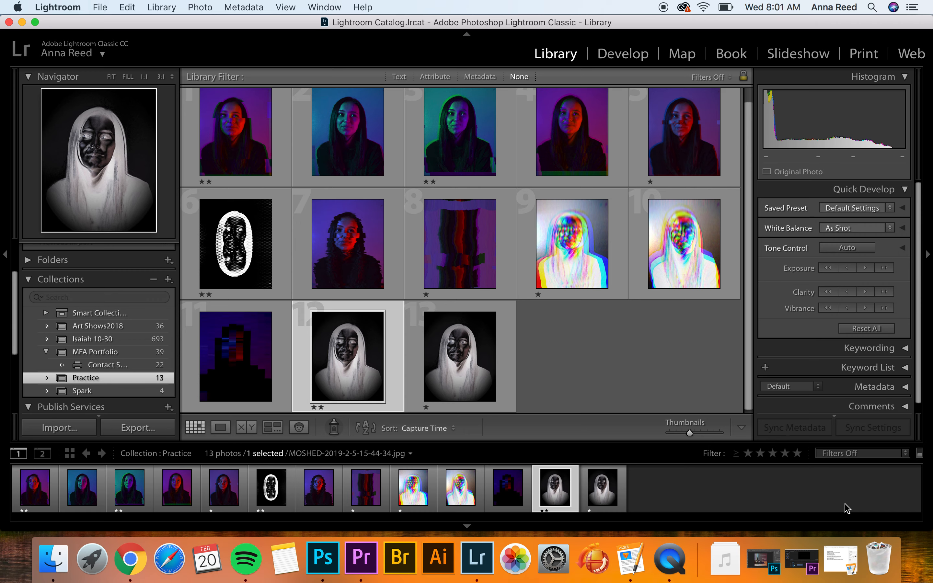
pyautogui.click(760, 454)
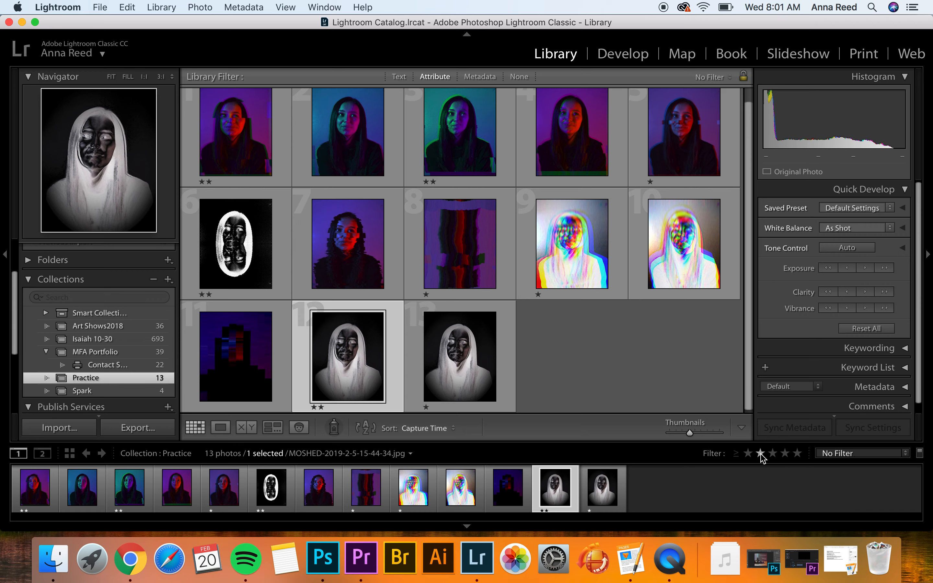
pyautogui.click(747, 453)
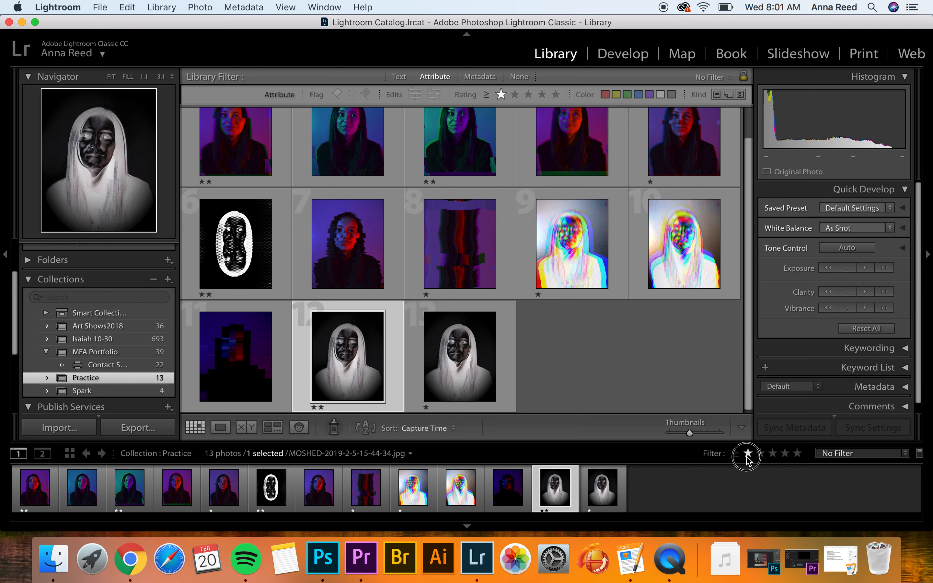
pyautogui.click(761, 453)
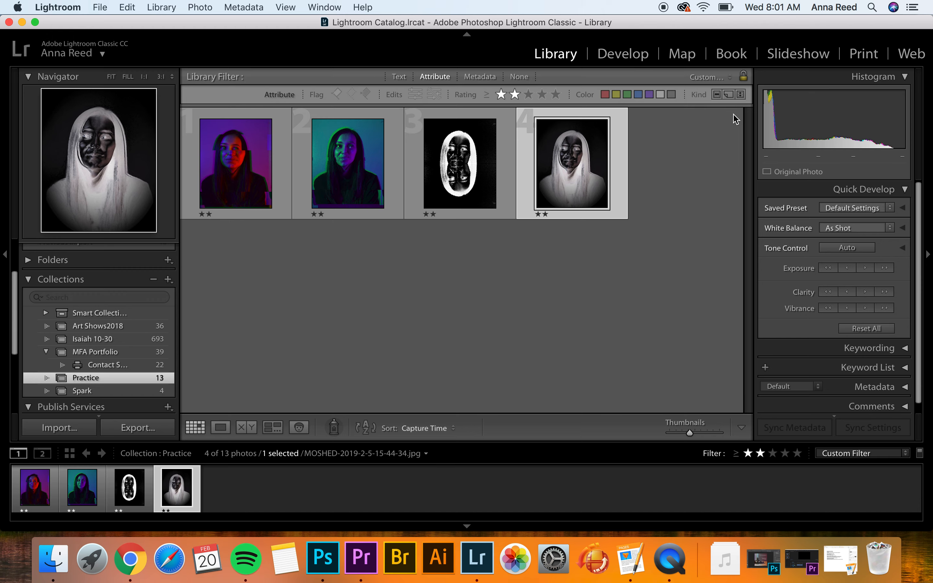
# In the Print module, select all four photos and set the layout Rows slider to 4
pyautogui.click(873, 56)
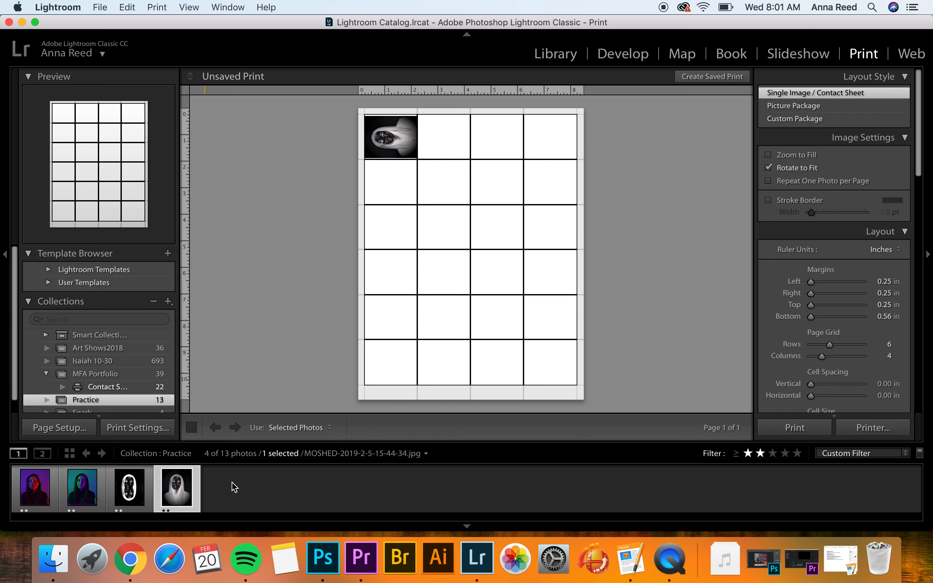
pyautogui.press('super+a')
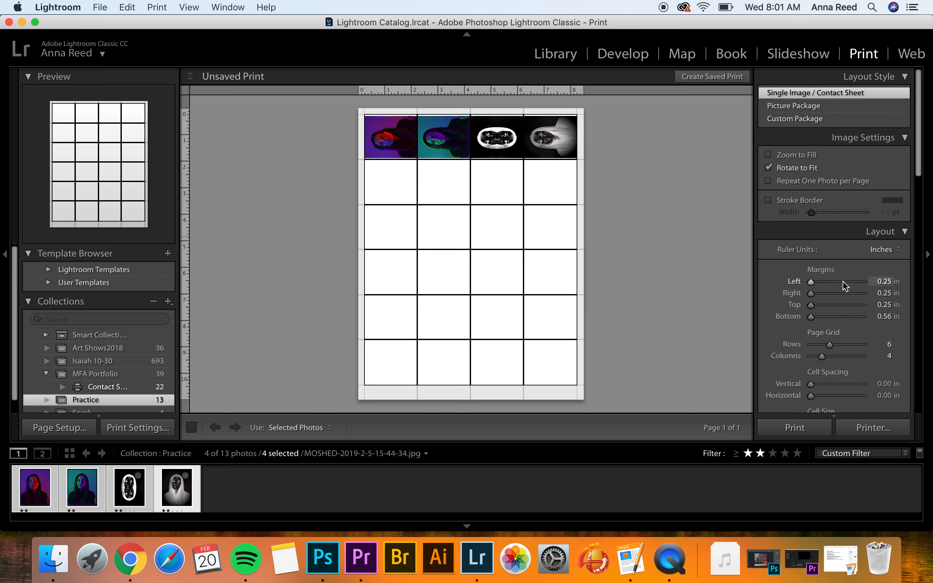
pyautogui.scroll(-2, 827, 318)
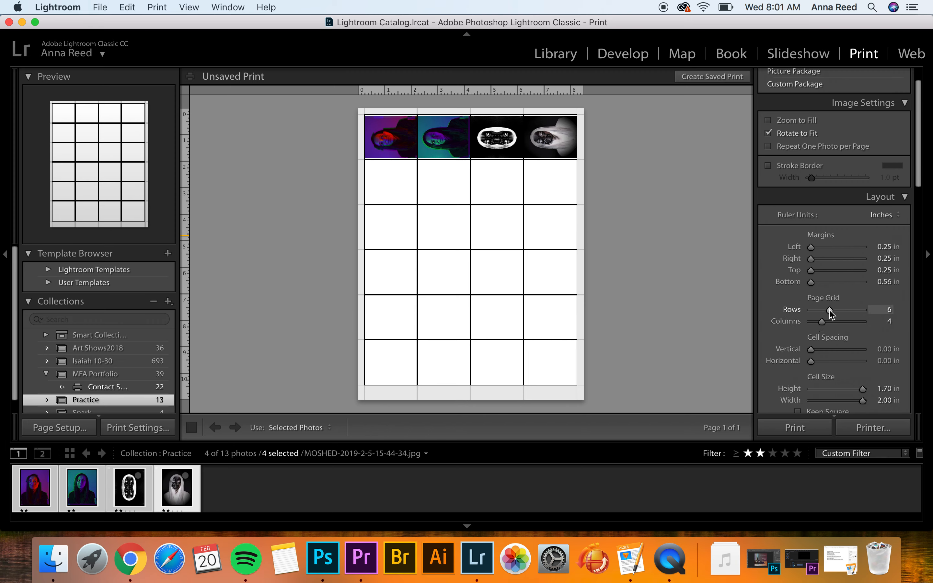
pyautogui.moveTo(831, 314)
pyautogui.mouseDown()
pyautogui.moveTo(840, 316)
pyautogui.moveTo(812, 313)
pyautogui.moveTo(820, 322)
pyautogui.moveTo(811, 322)
pyautogui.moveTo(823, 323)
pyautogui.moveTo(822, 312)
pyautogui.mouseUp()
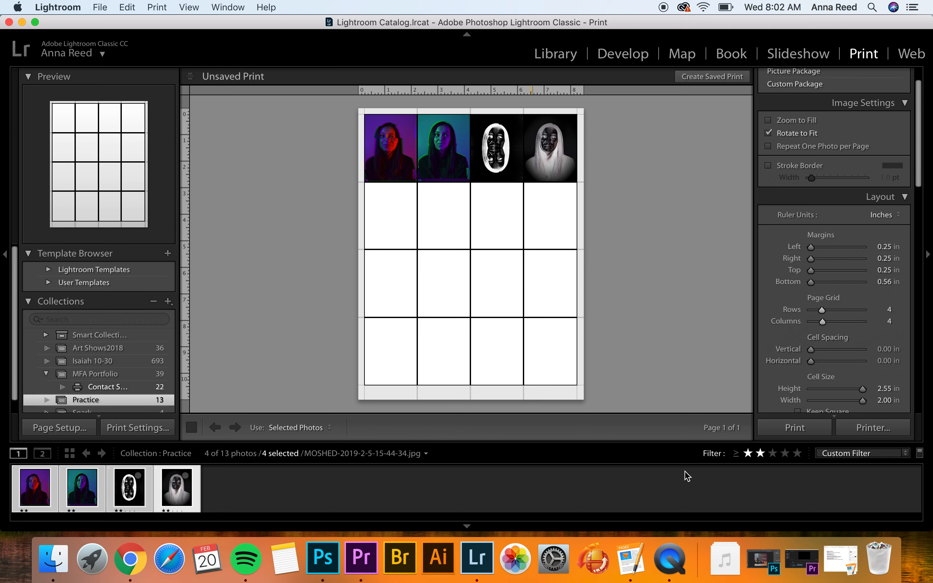
# Filter the filmstrip to one star or higher, select all eight photos, cancel the Printer dialog, and return to Library
pyautogui.click(748, 454)
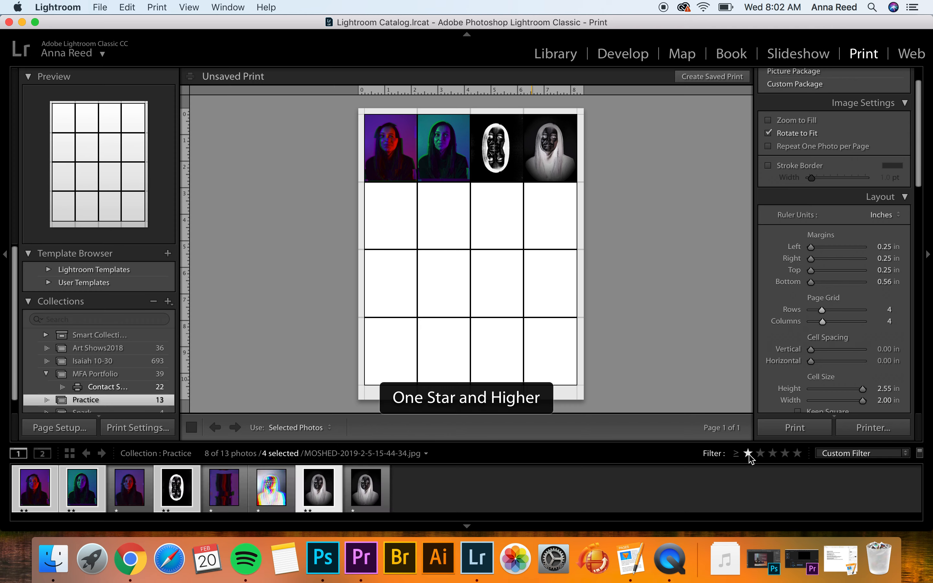
pyautogui.press('super+a')
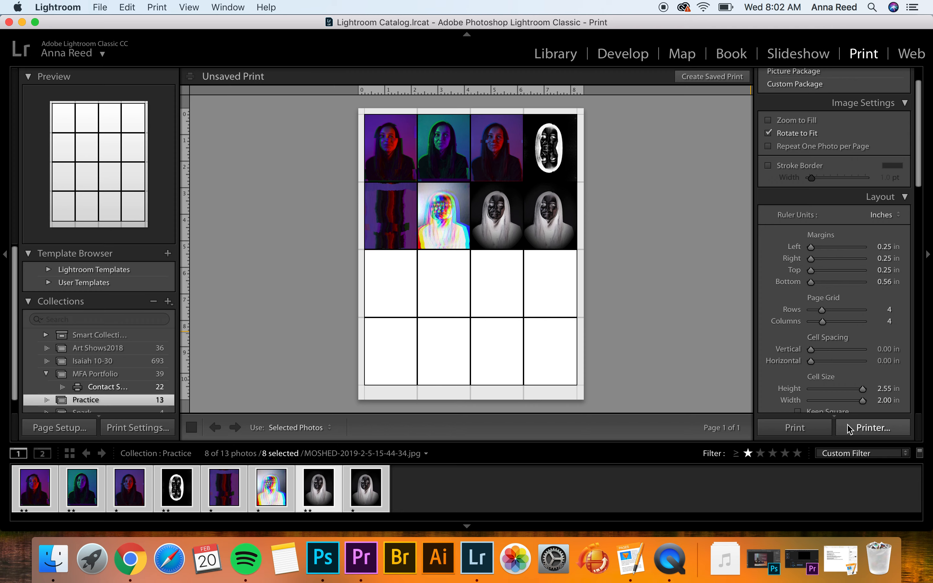
pyautogui.click(870, 430)
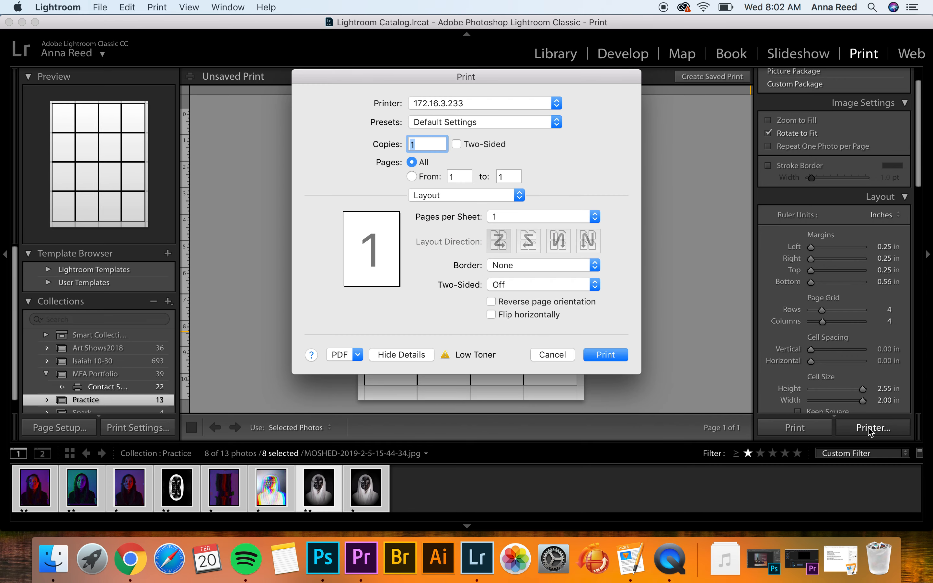
pyautogui.click(545, 355)
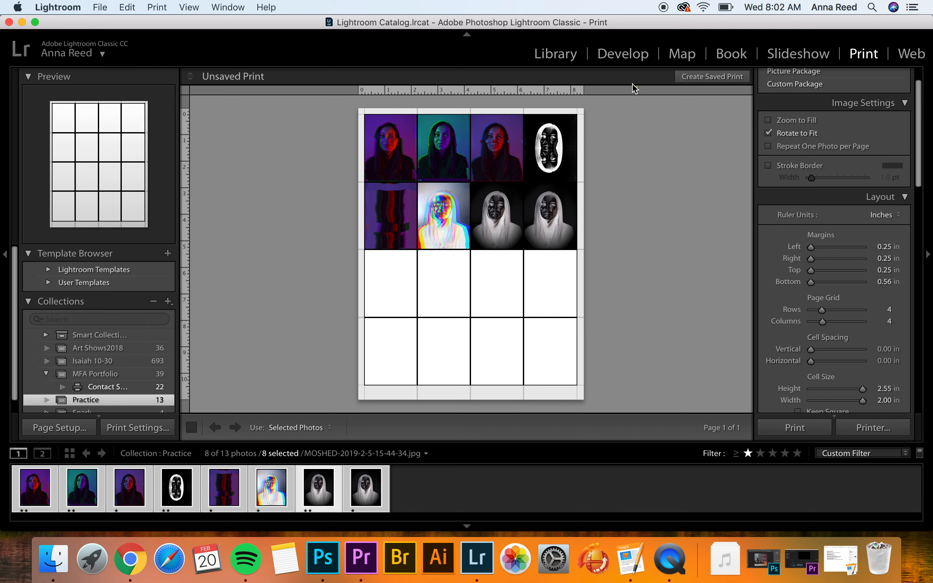
pyautogui.click(548, 58)
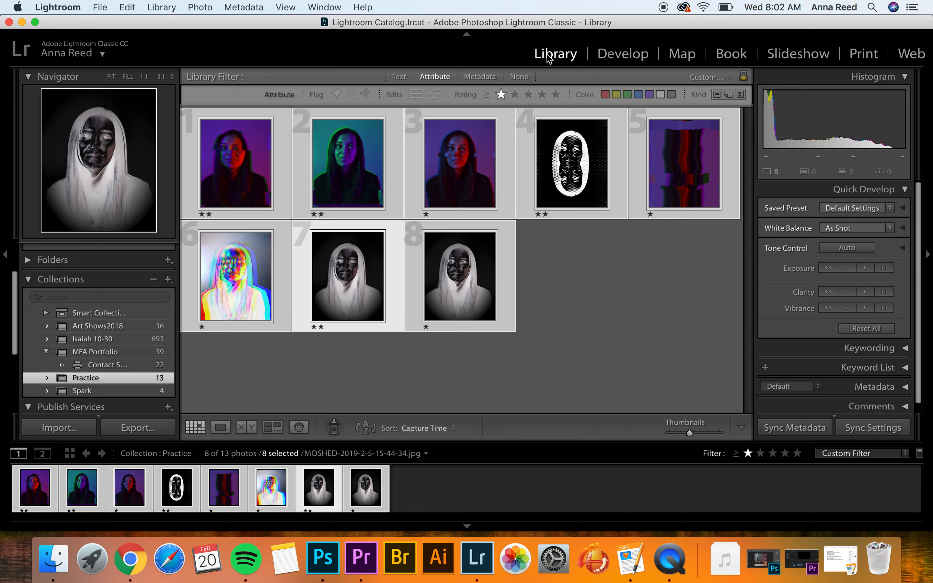
# Select only the rainbow-coloured glitch portrait and view it in Develop
pyautogui.click(406, 493)
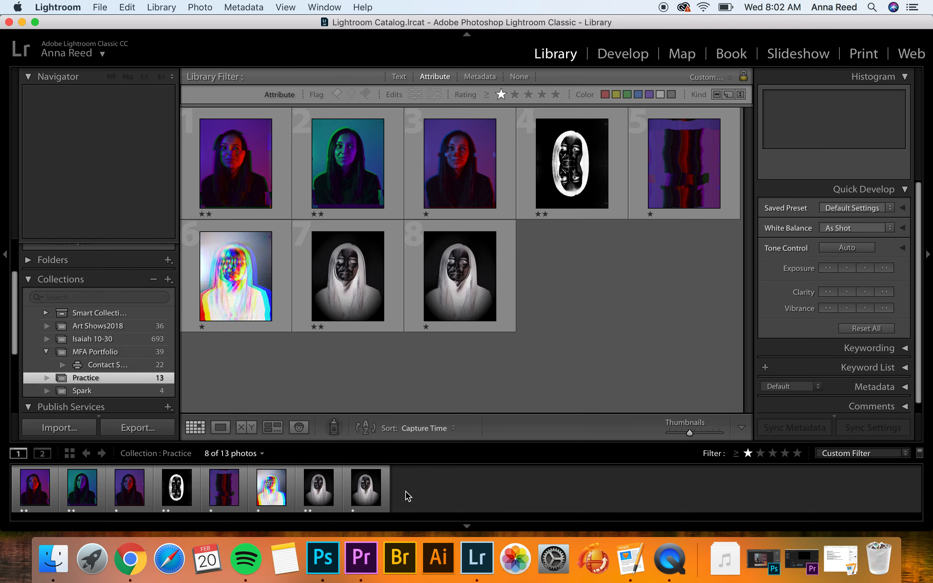
pyautogui.click(272, 487)
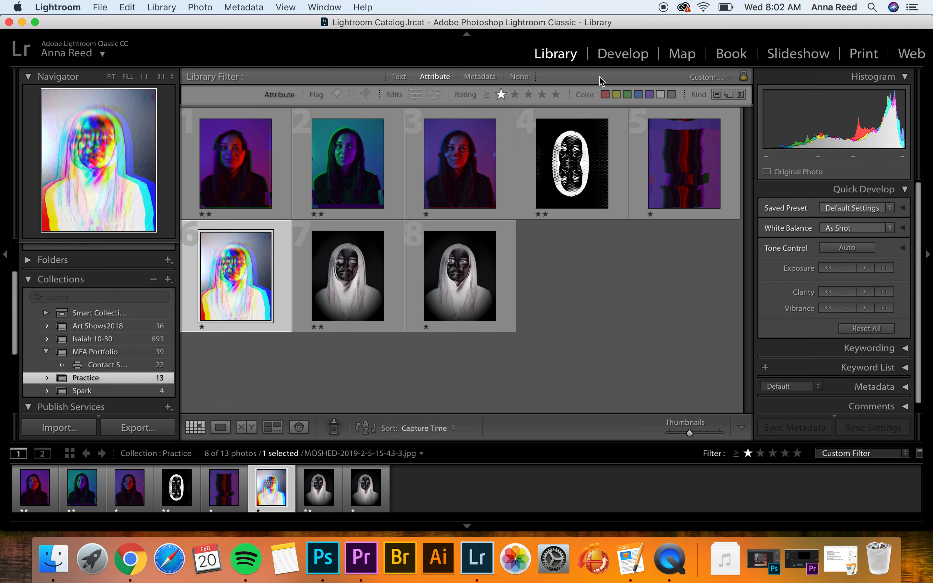
pyautogui.click(630, 58)
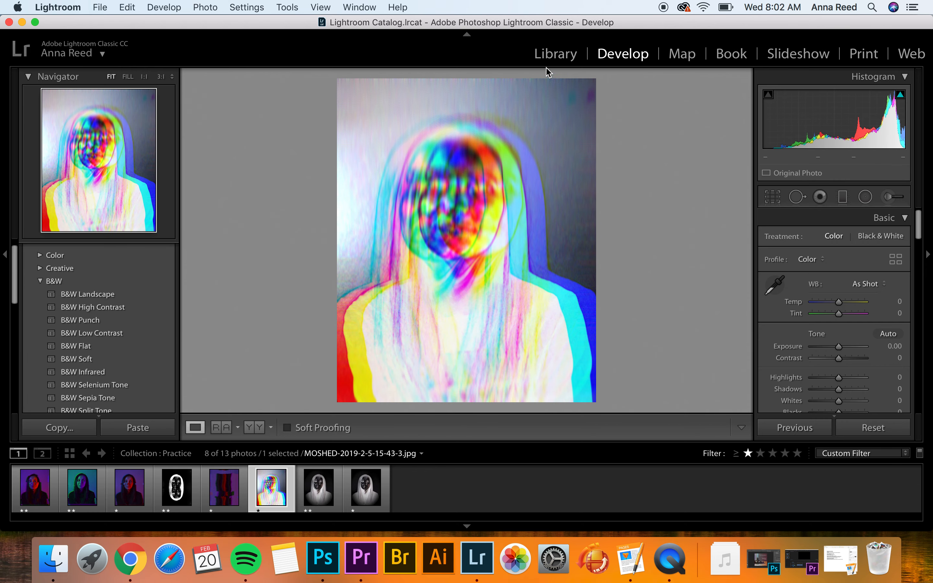
# Return via Library to the Print module and select all eight rated photos for the sheet
pyautogui.click(556, 56)
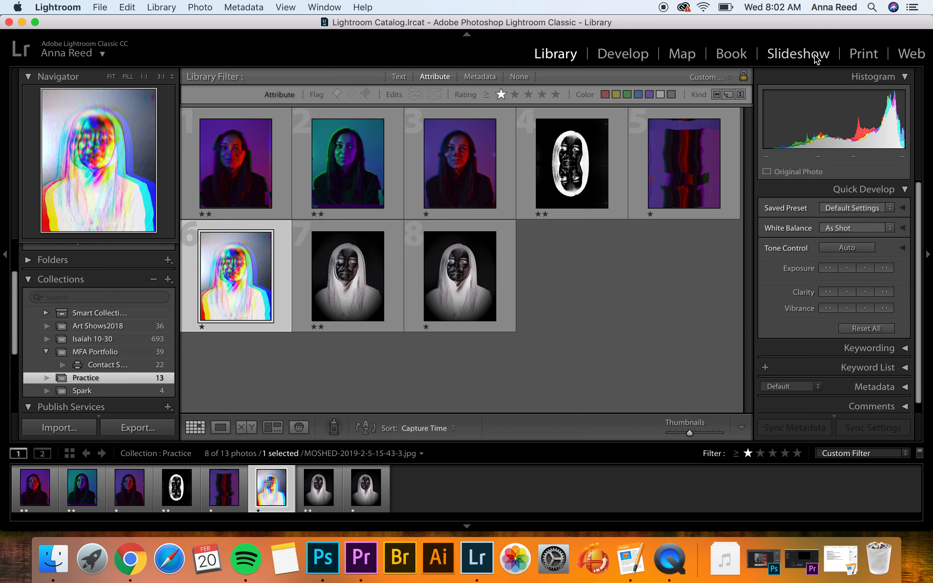
pyautogui.click(859, 61)
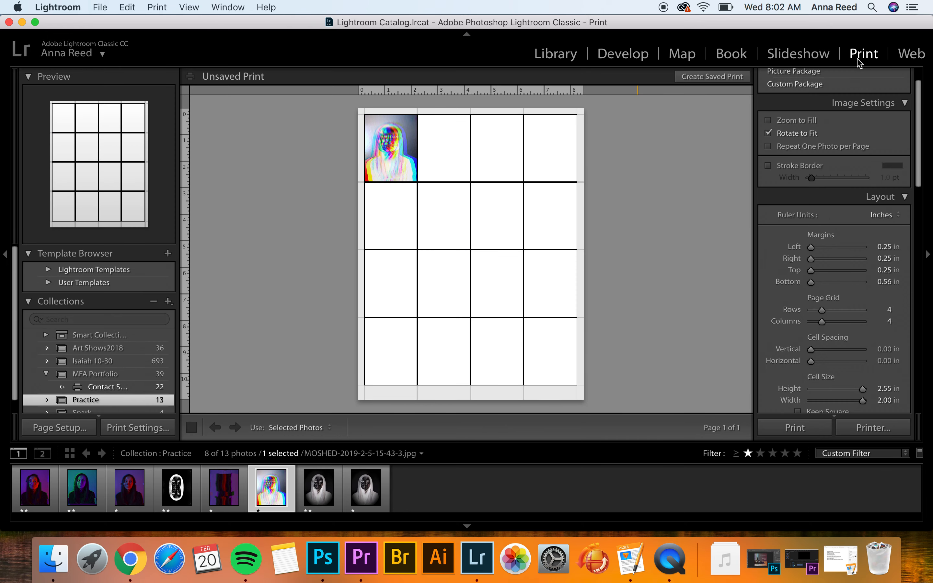
pyautogui.press('super+a')
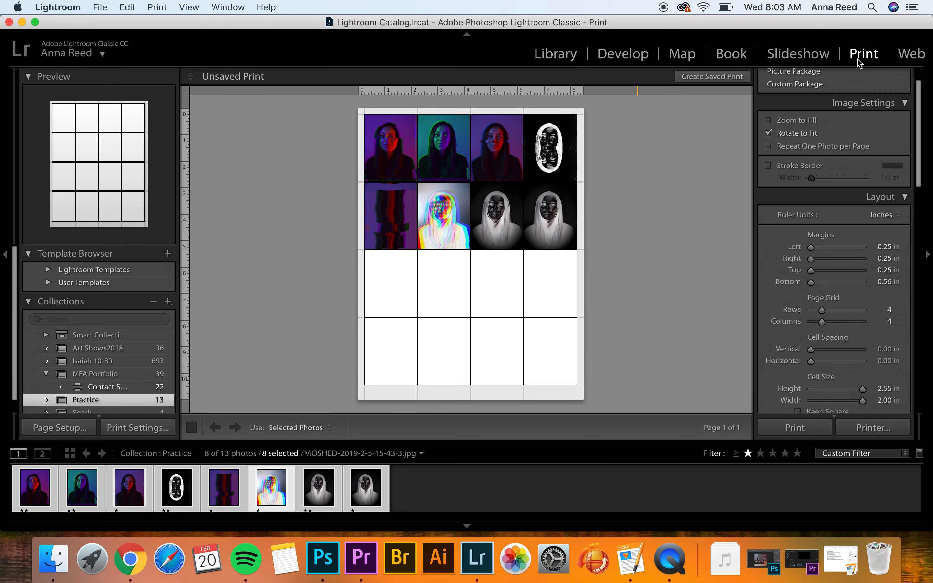